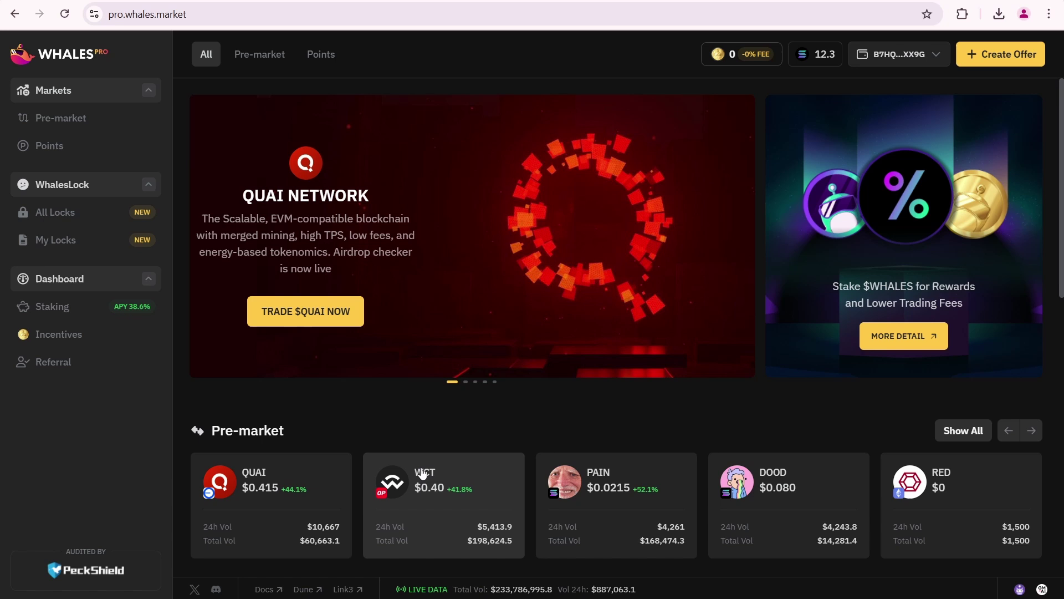
Open the WCT (WalletConnect) market from the Pre-market Live Pre-Markets list.
left_click(263, 54)
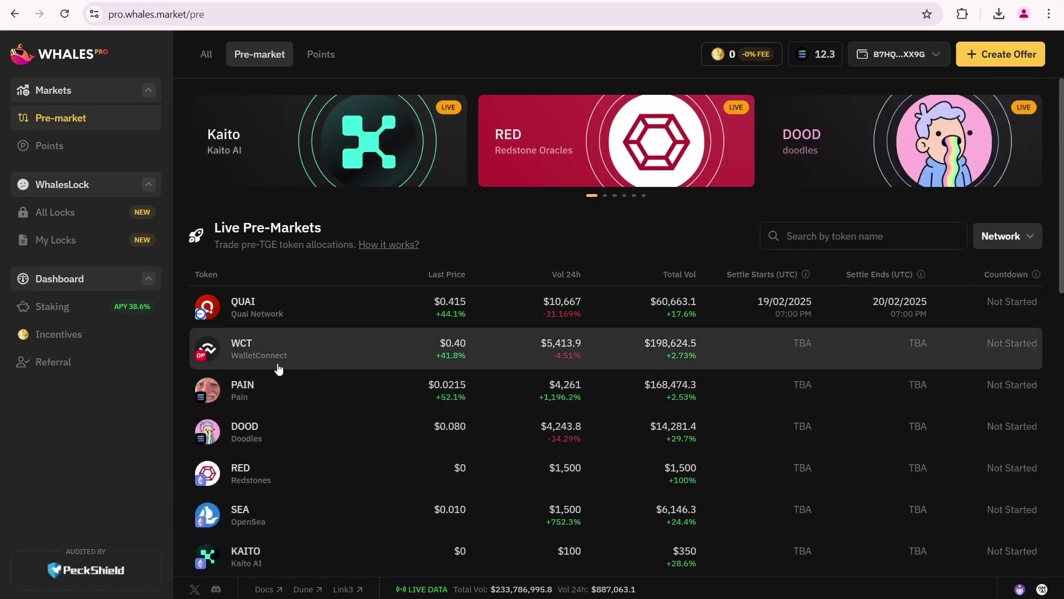
left_click(646, 354)
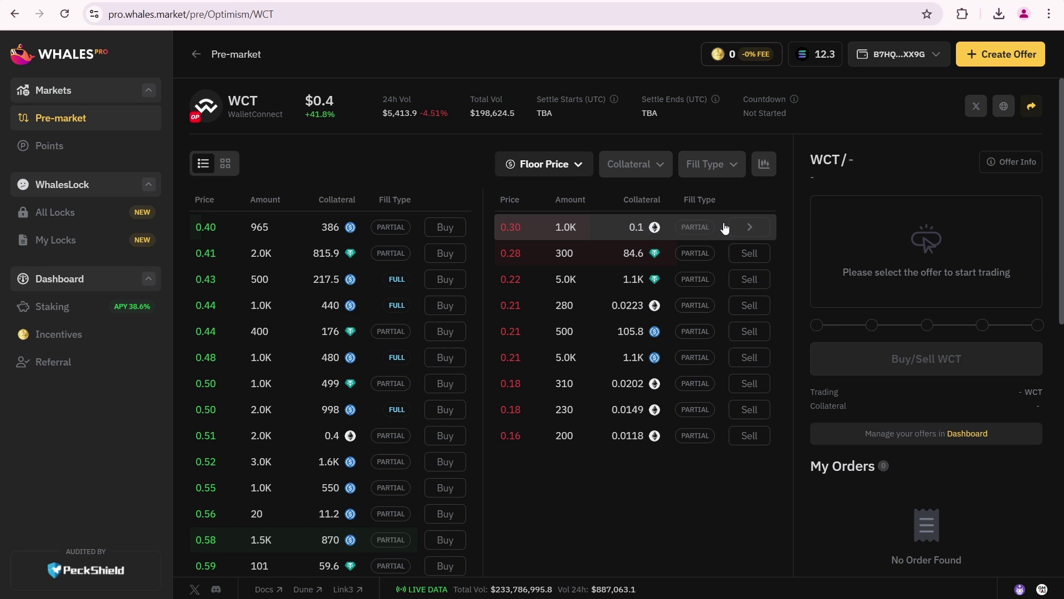
Load the $0.30 / 1.0K WCT sell offer into the trade panel.
left_click(748, 228)
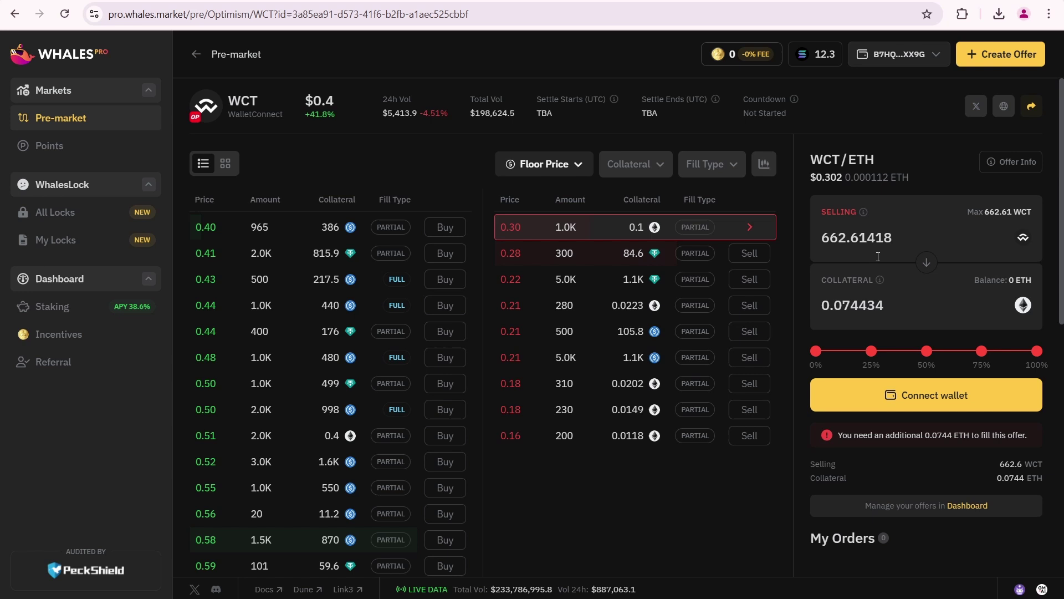
Connect MetaMask to Whales Market and approve the Update OP Mainnet network request.
left_click(941, 398)
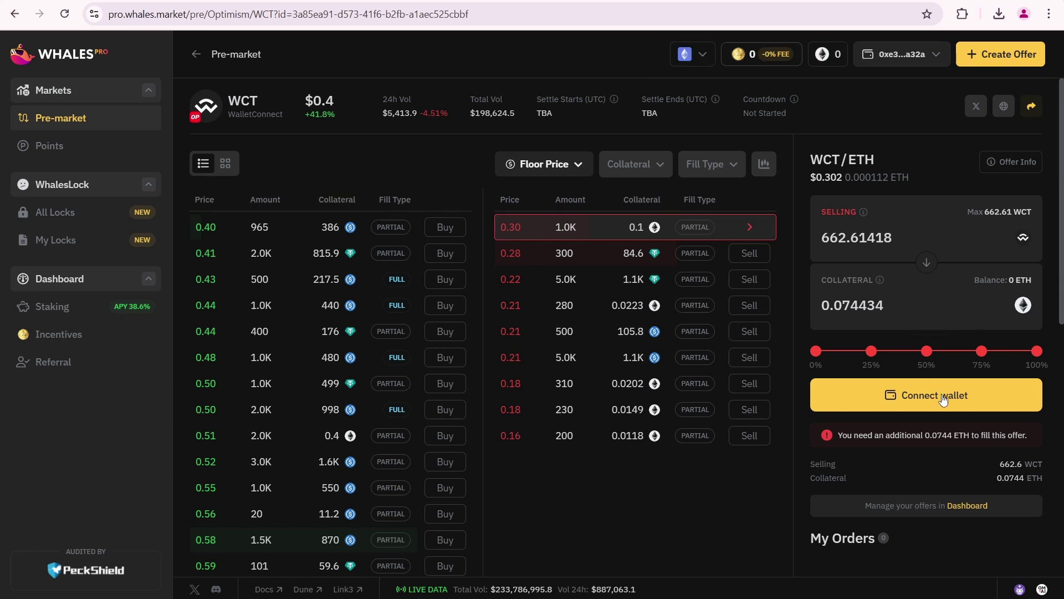
left_click(955, 391)
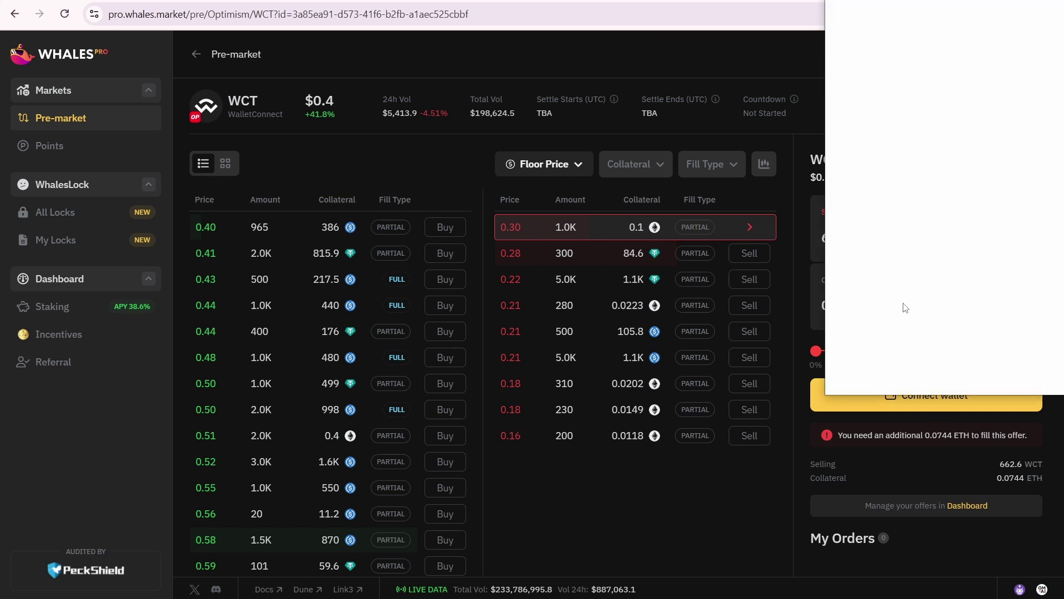
left_click(1003, 368)
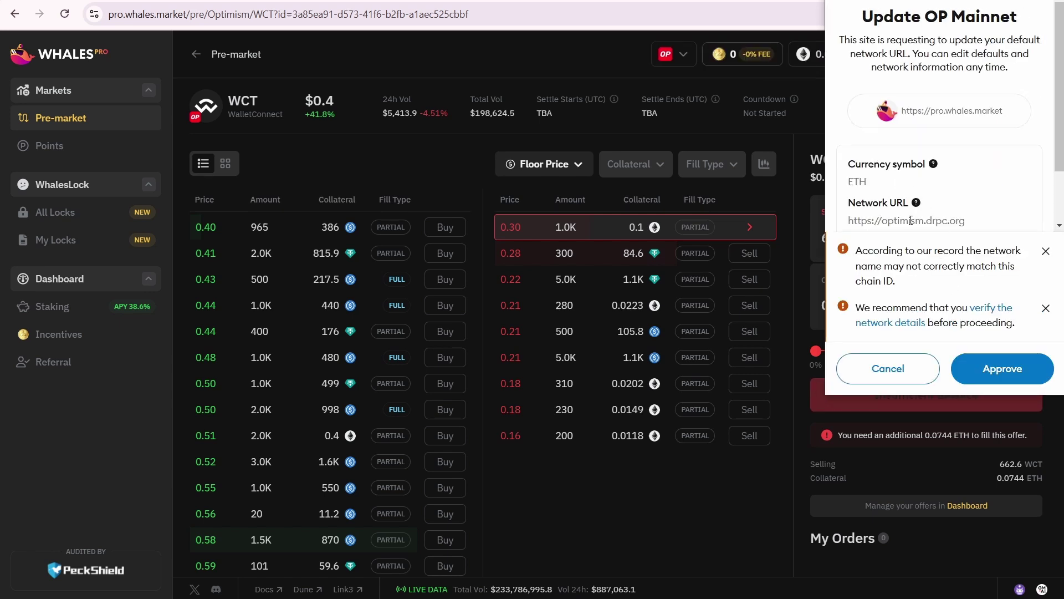
left_click_drag(868, 221, 890, 236)
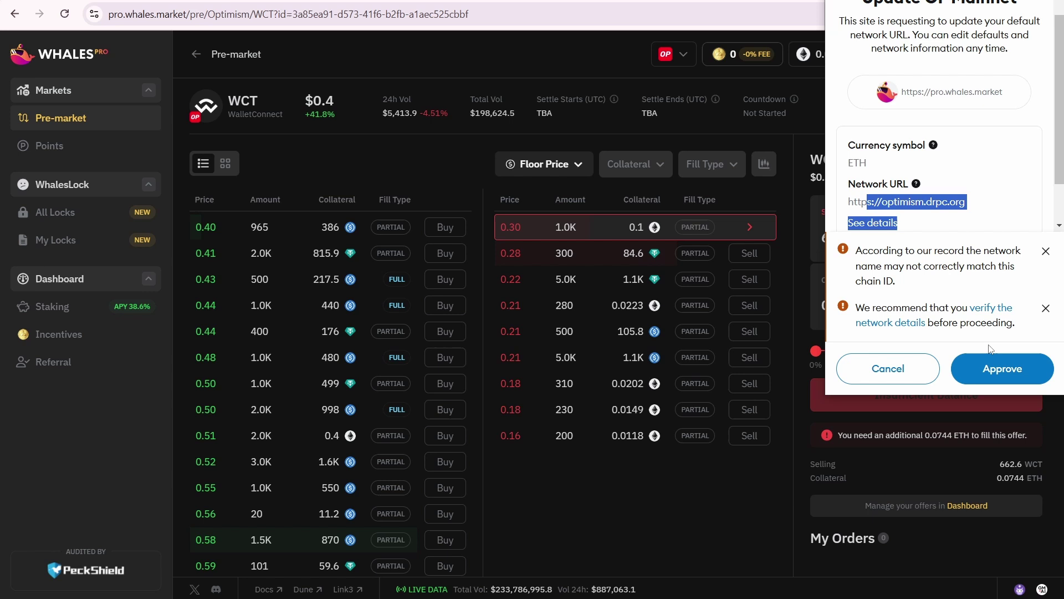
left_click(1002, 368)
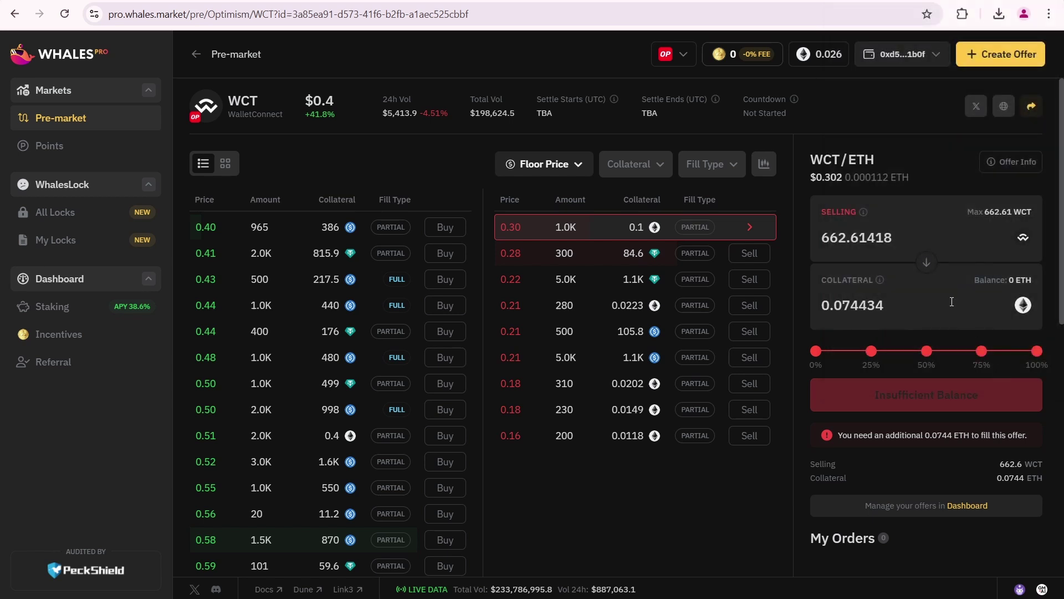
Inspect the Selling and Collateral values, then switch to the $0.28 / 300 WCT offer.
double_click(827, 244)
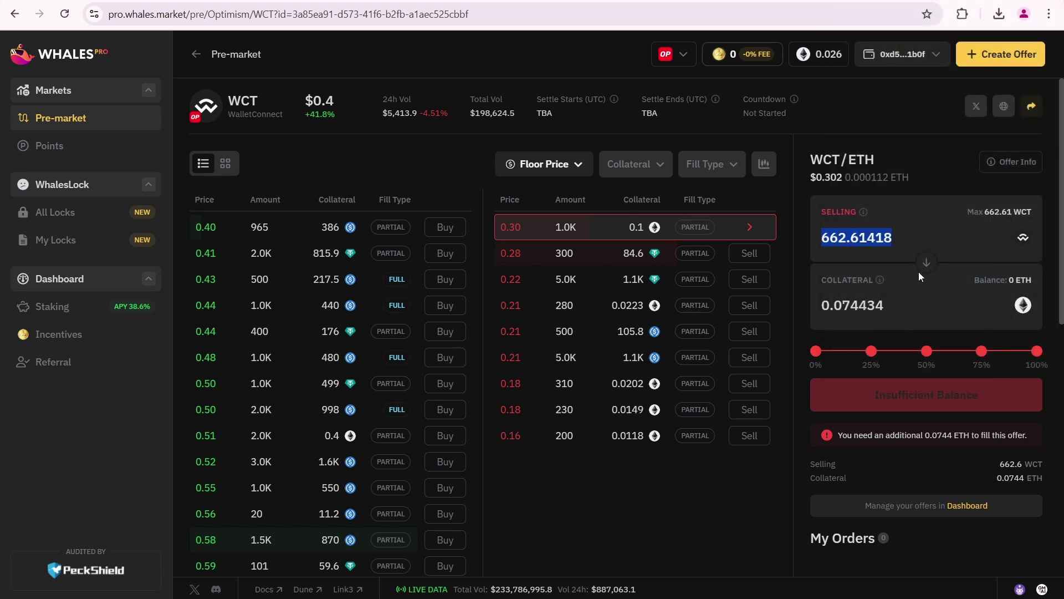
left_click_drag(827, 309, 1007, 302)
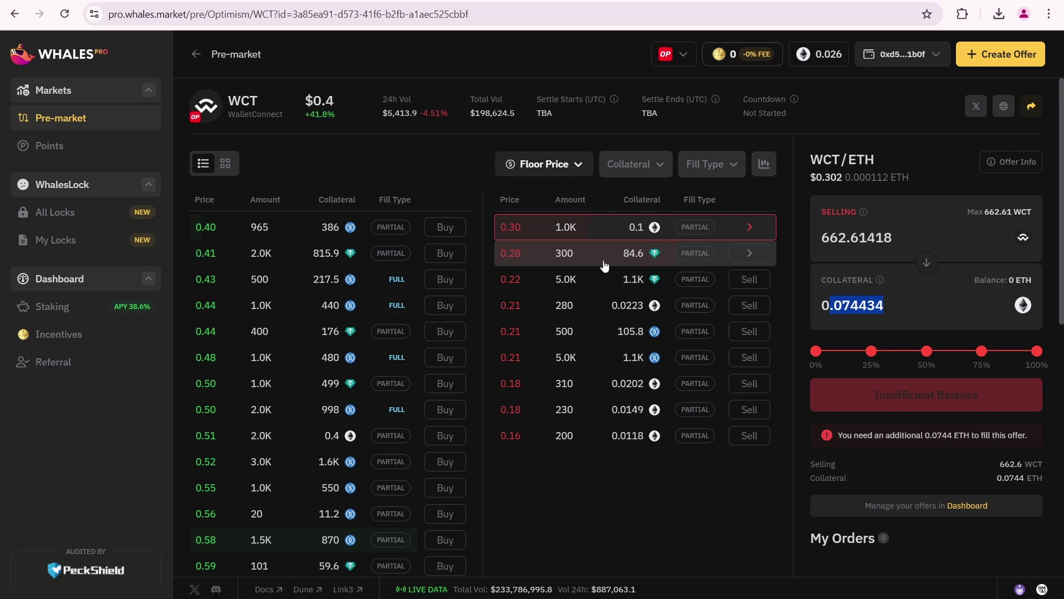
left_click(642, 261)
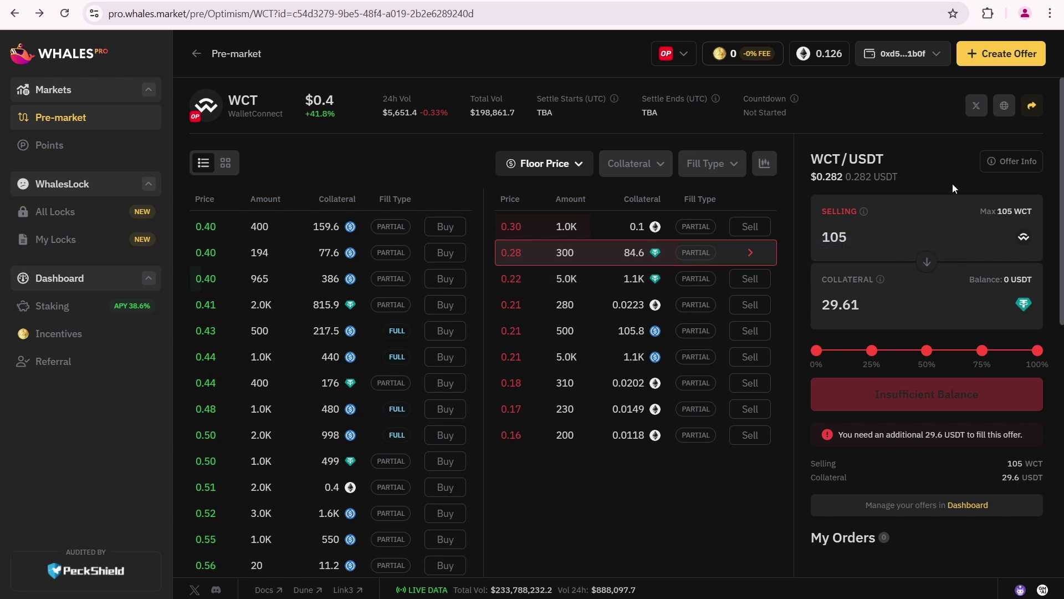
Start a new Pre-market offer on Optimism and continue to Offer Settings.
left_click(1002, 58)
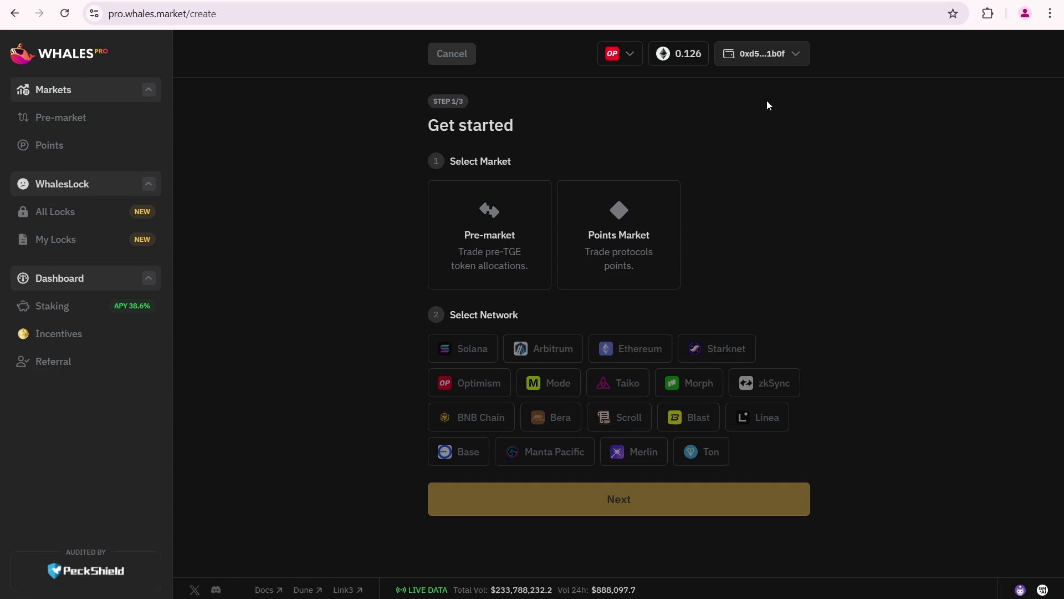
left_click(491, 233)
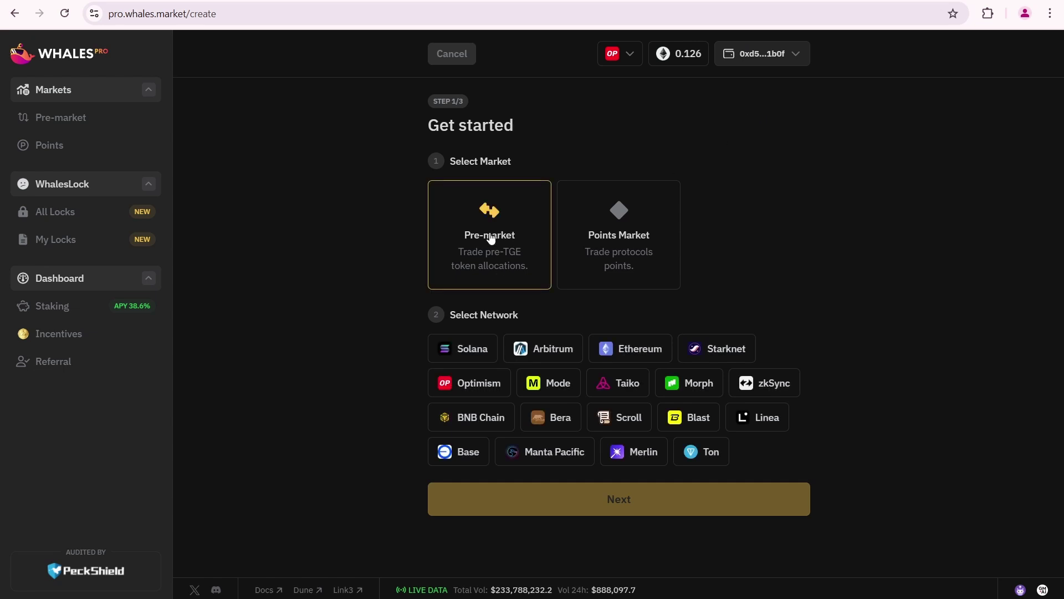
left_click(472, 392)
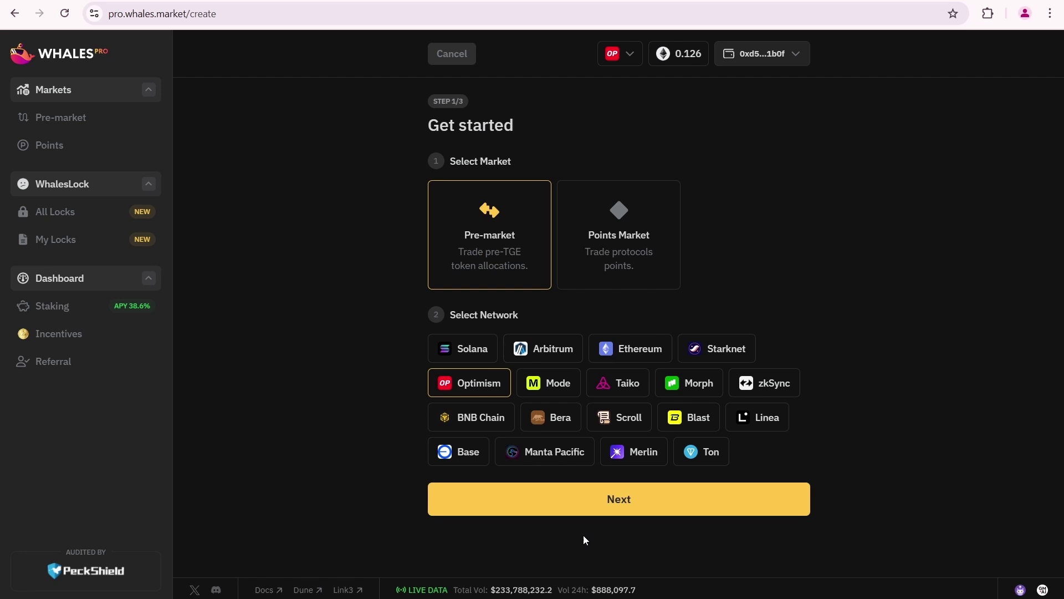
left_click(622, 502)
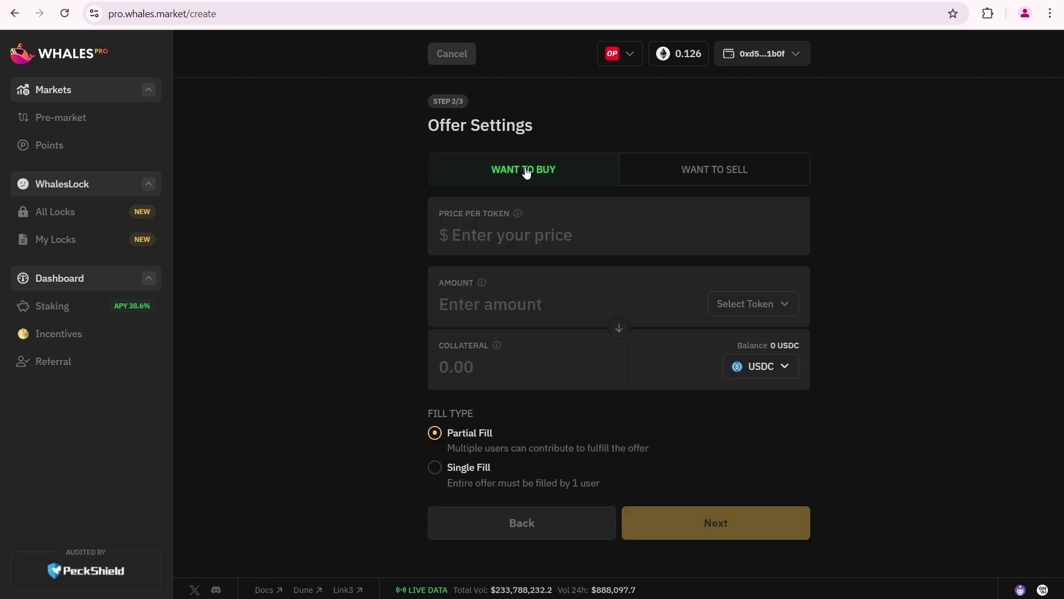
Make the offer Want to Sell at $0.4 per token.
left_click(732, 172)
left_click(553, 233)
type("0.4")
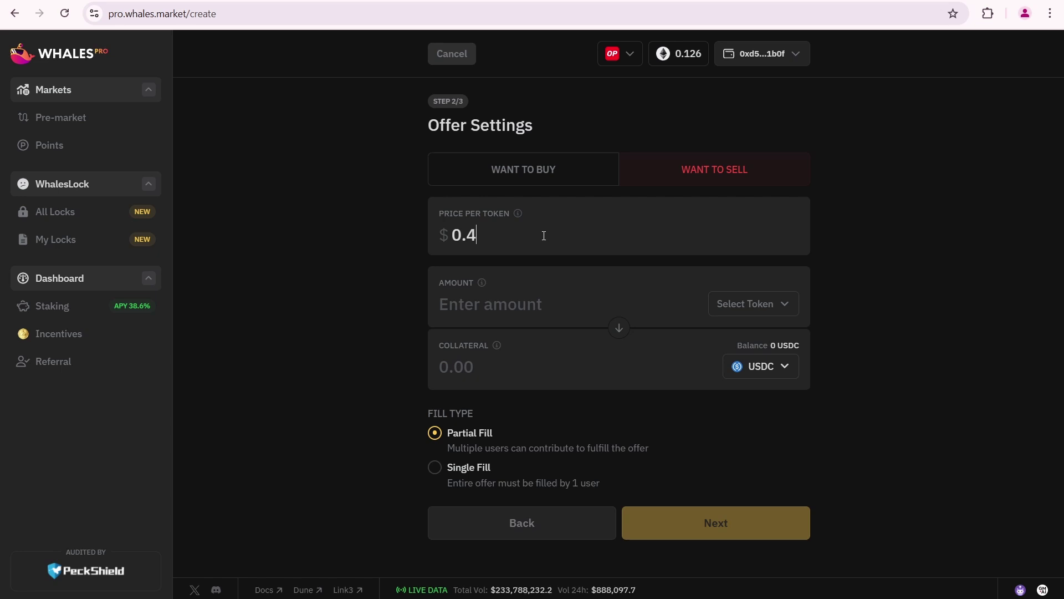
Sell 1000 WCT, switching the collateral token from USDC to USDT.
left_click(530, 301)
left_click(736, 304)
left_click(719, 361)
left_click(515, 305)
type("1000")
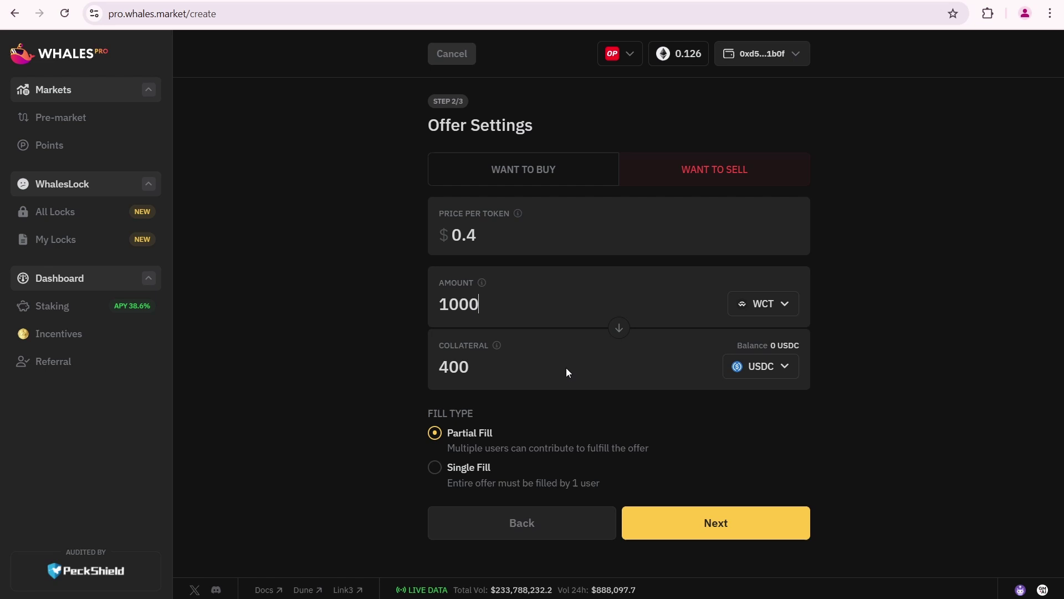
left_click(757, 370)
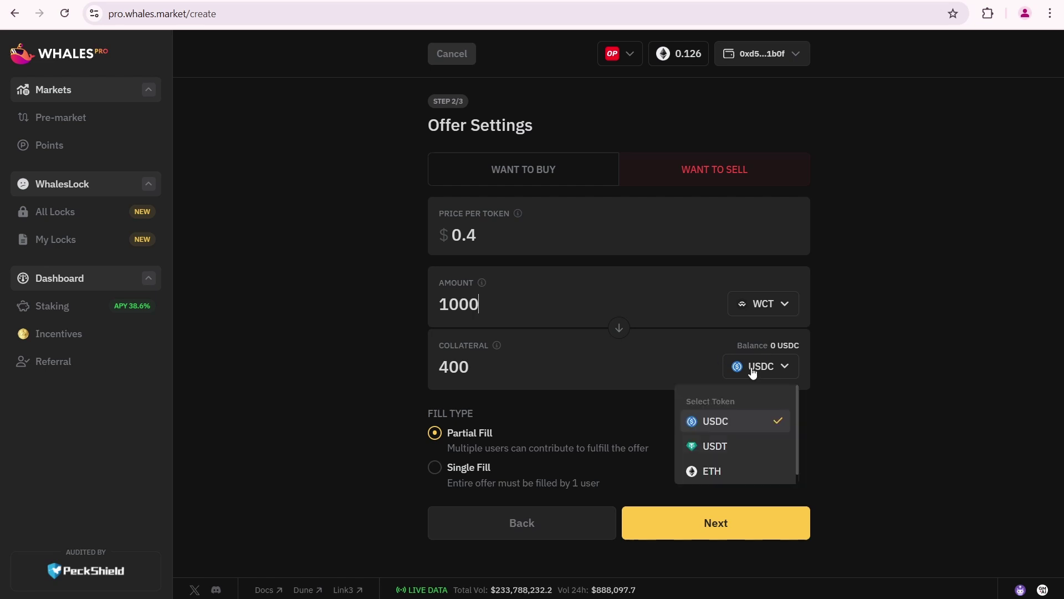
left_click(727, 447)
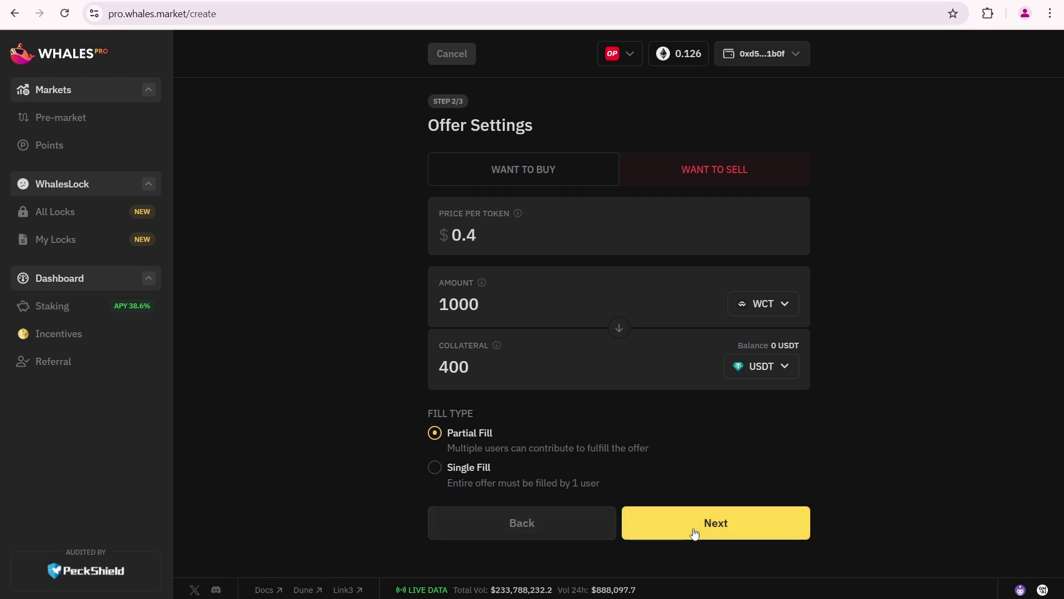
Go to step 3/3 and review: 1,000 WalletConnect for 400 USDT, 10 USDT fee.
left_click(714, 534)
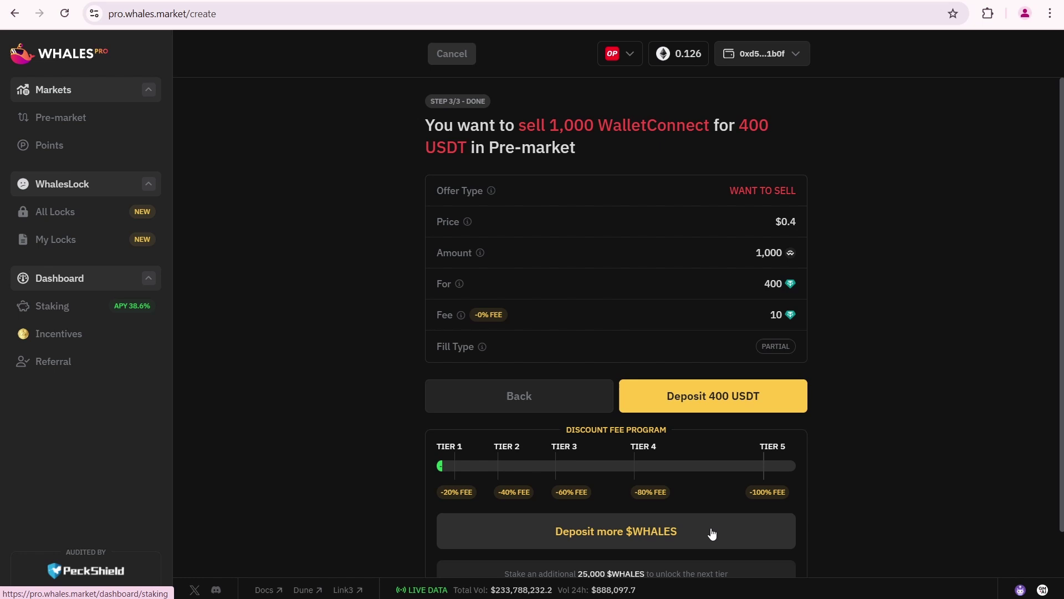
left_click_drag(553, 125, 456, 148)
left_click(648, 126)
left_click(743, 176)
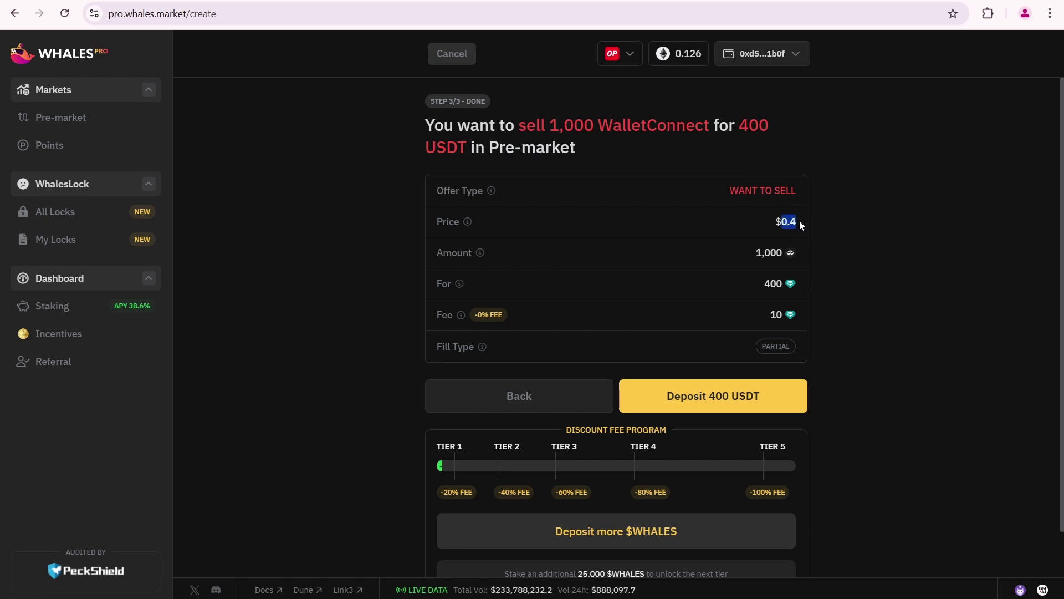
left_click_drag(759, 252, 783, 285)
left_click(783, 255)
left_click(782, 285)
scroll(678, 401, "down", 1)
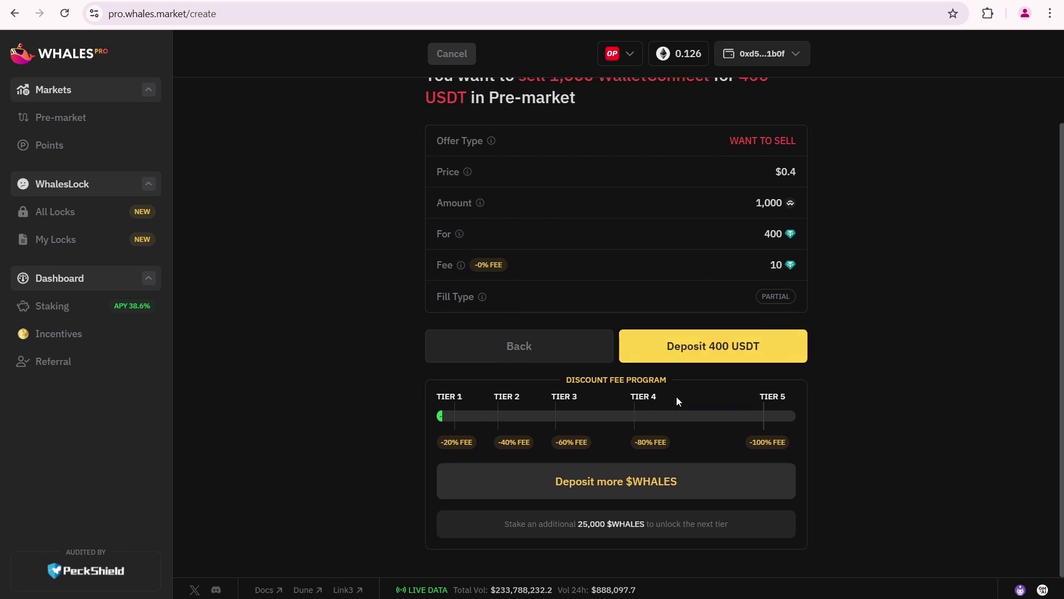
Deposit 400 USDT and confirm the unlimited USDT spending cap in MetaMask.
left_click(769, 355)
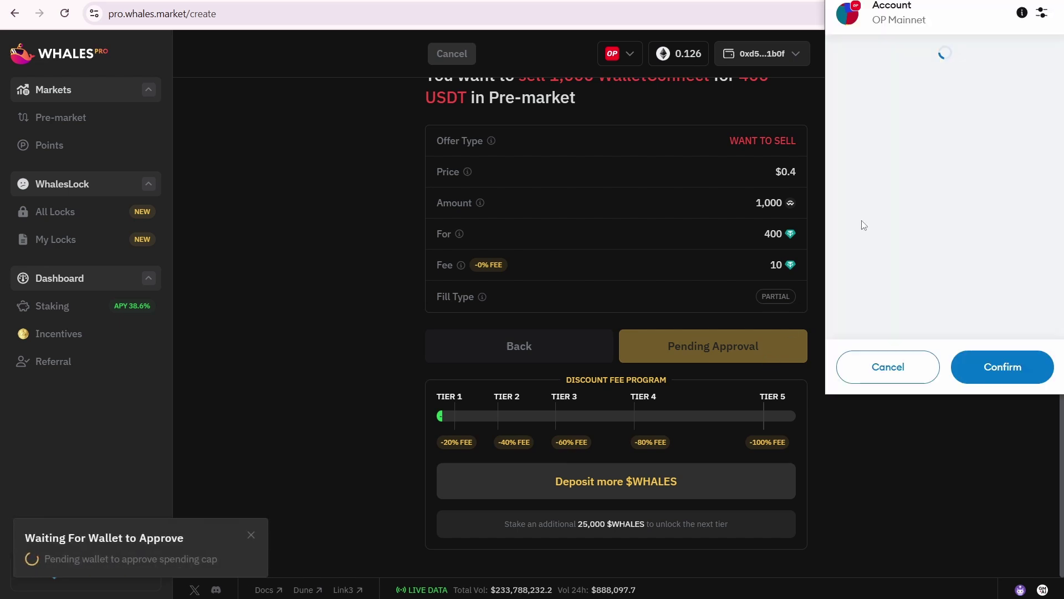
scroll(895, 213, "down", 3)
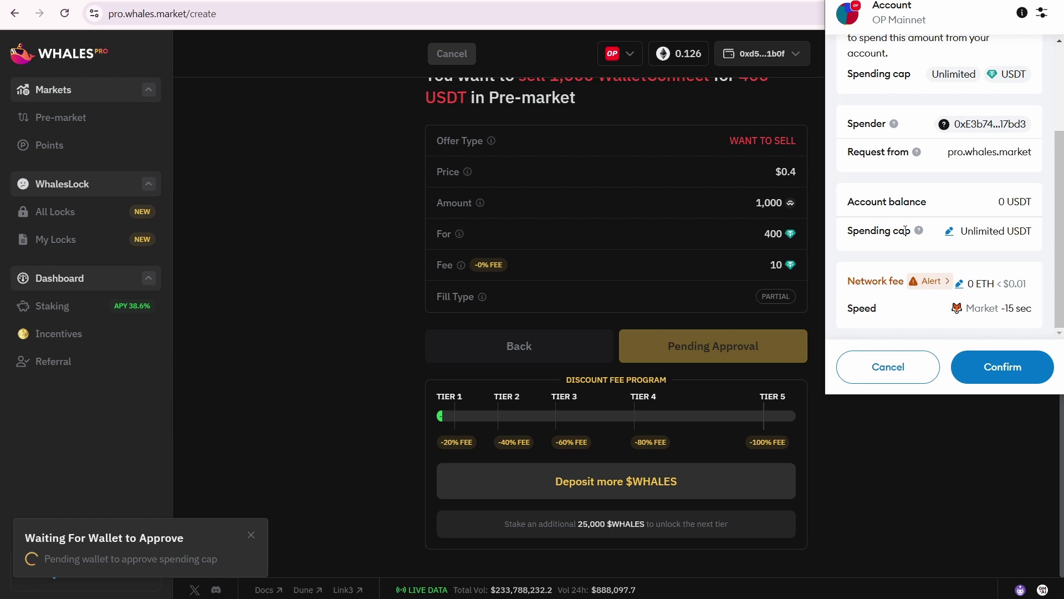
left_click(991, 371)
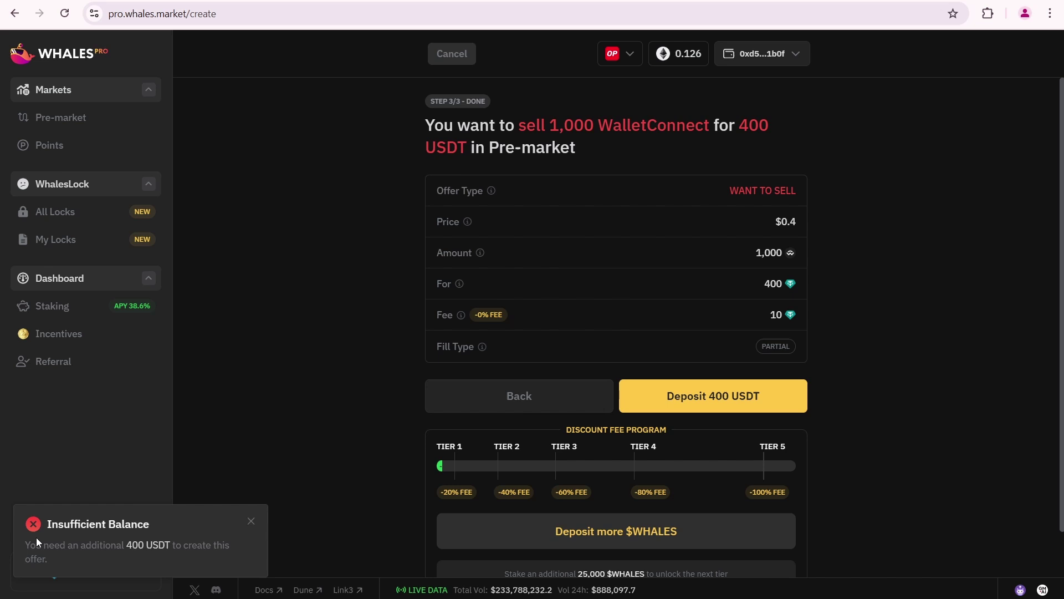
Open MetaMask from the extensions list and check the 450 USDT Tether USD balance on OP Mainnet.
left_click(988, 13)
left_click(867, 150)
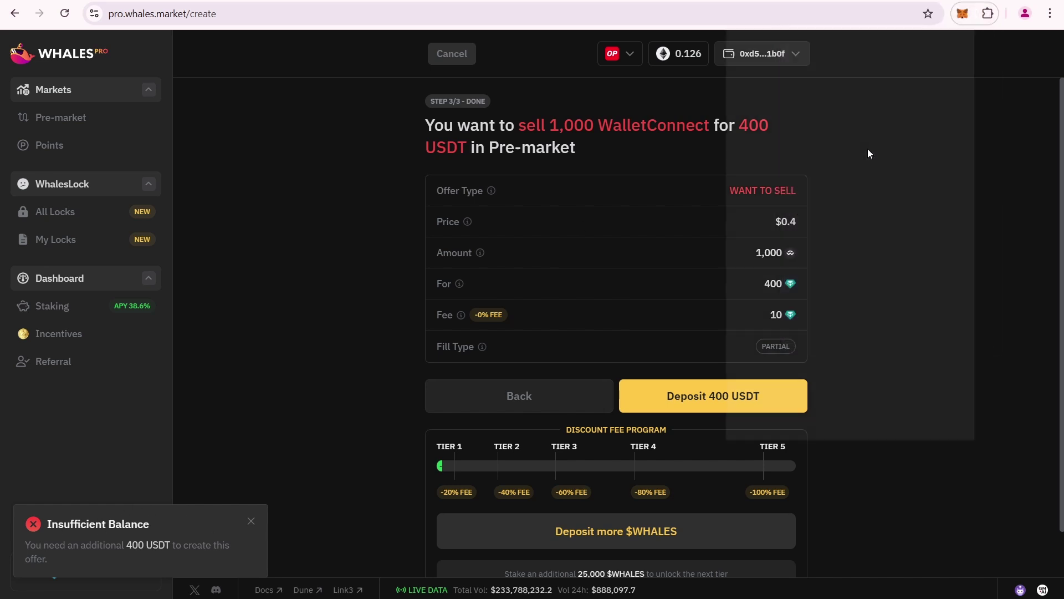
scroll(836, 347, "down", 1)
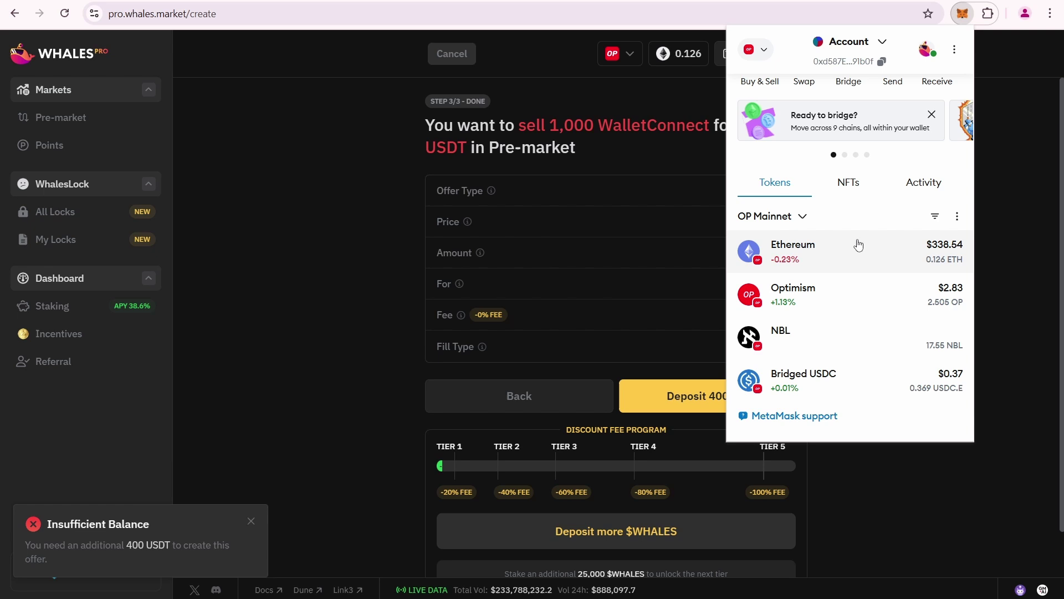
scroll(858, 244, "up", 2)
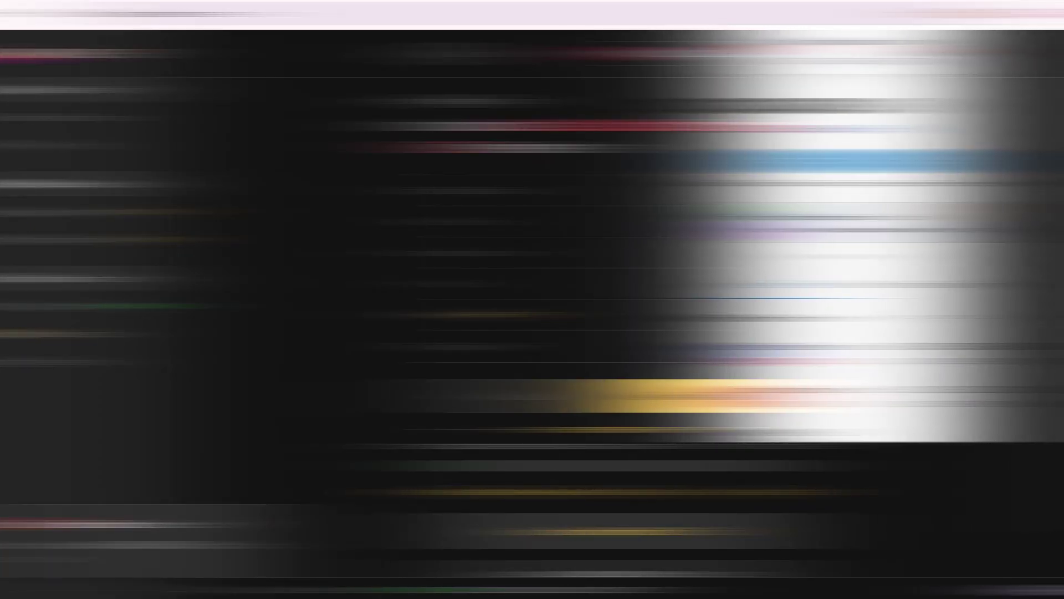
scroll(818, 314, "down", 2)
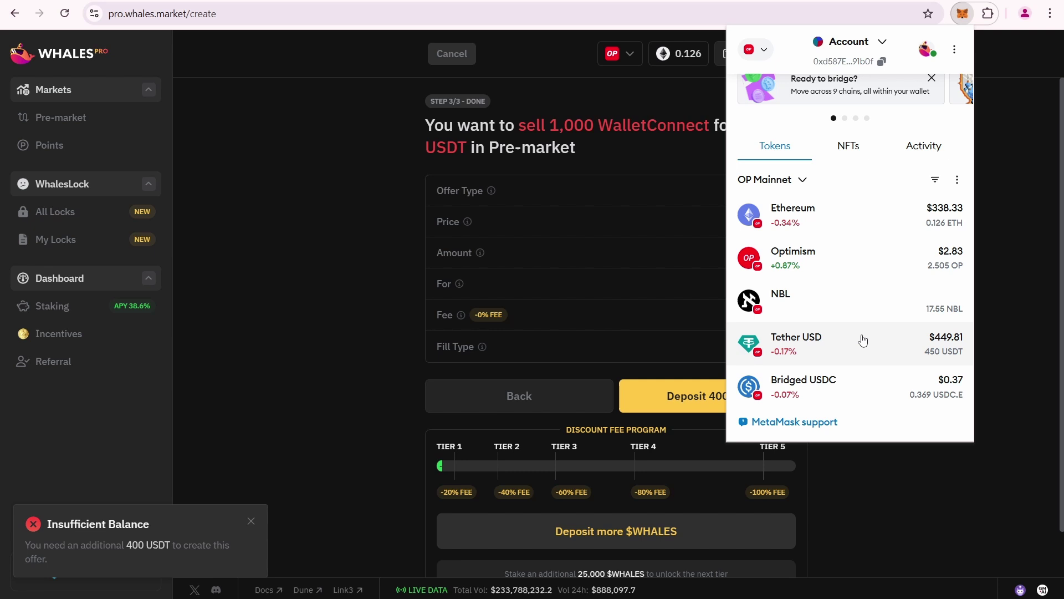
Deposit the 400 USDT and confirm the MetaMask transaction, creating sell offer #394.
left_click(428, 338)
left_click(711, 397)
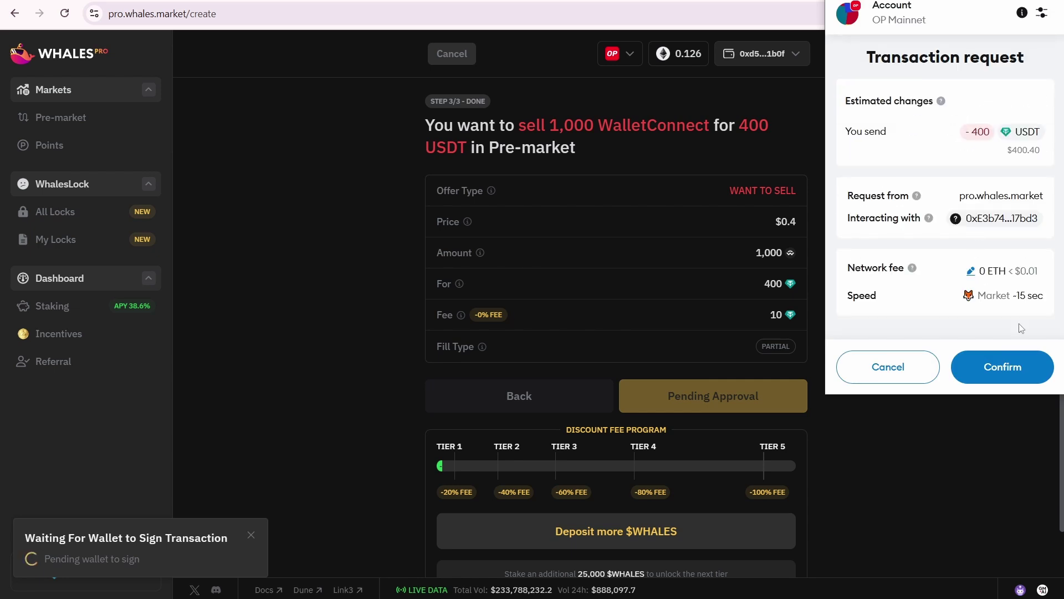
left_click(1002, 365)
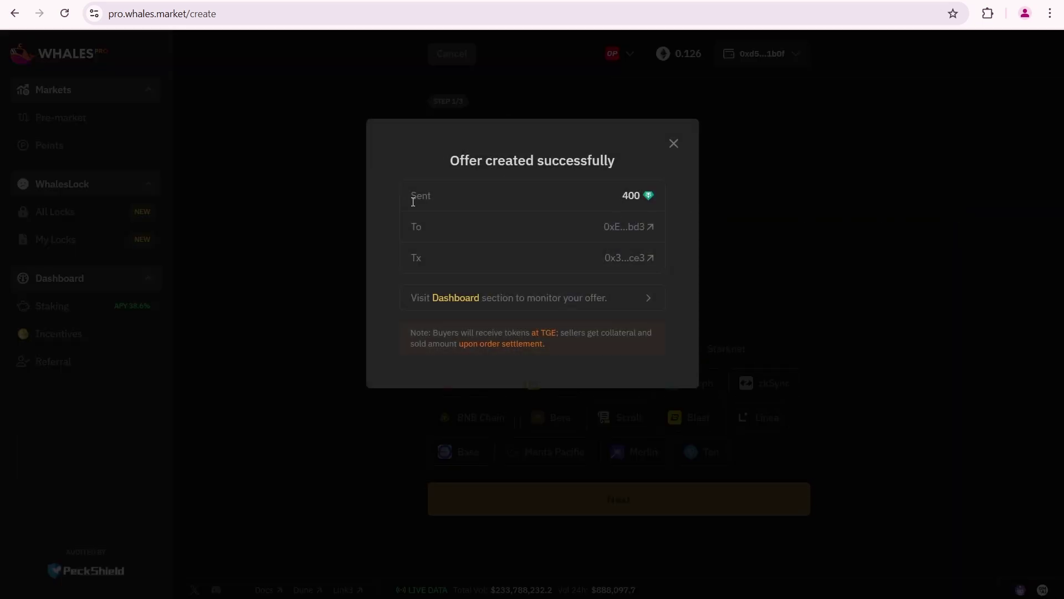
left_click_drag(411, 200, 653, 231)
From the dashboard, open the WCT market and offer #394's details, noting its filled progress.
left_click(450, 301)
left_click(379, 375)
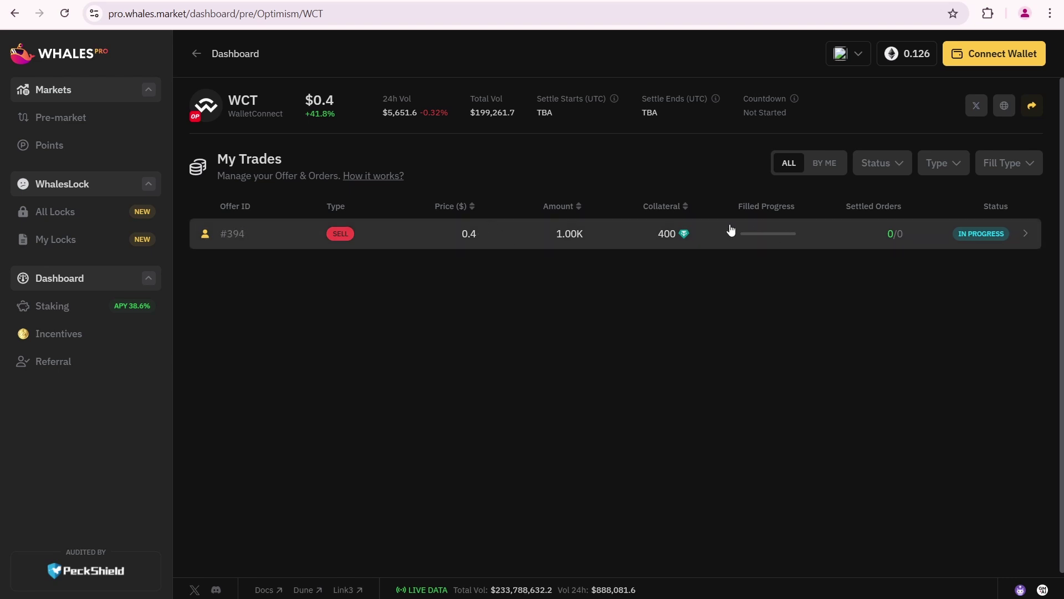
left_click(772, 236)
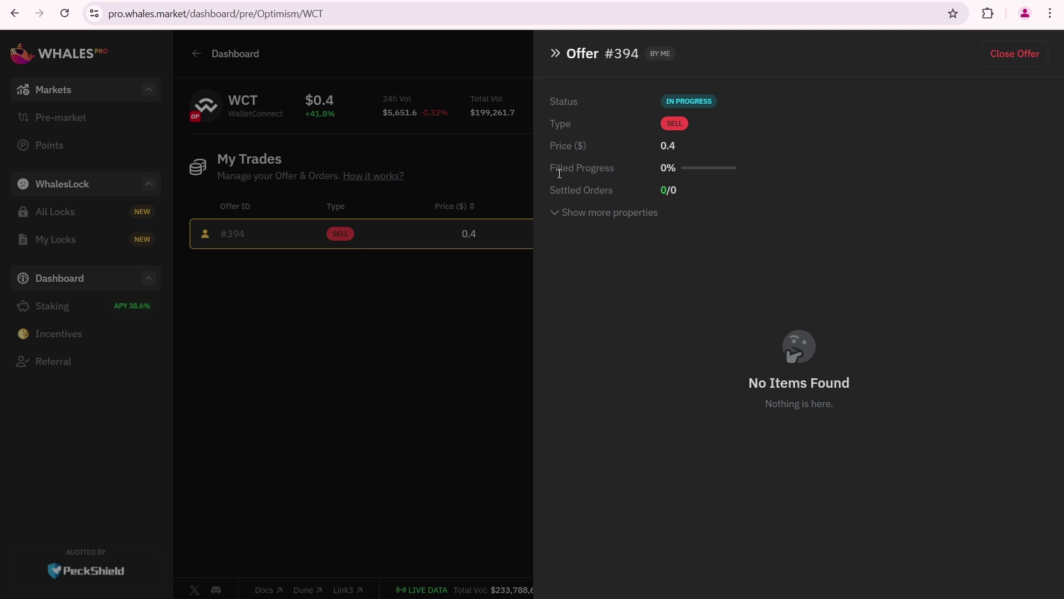
left_click_drag(560, 174, 680, 187)
Expand and collapse offer #394's extra properties, then close its details panel.
left_click(560, 213)
left_click(679, 186)
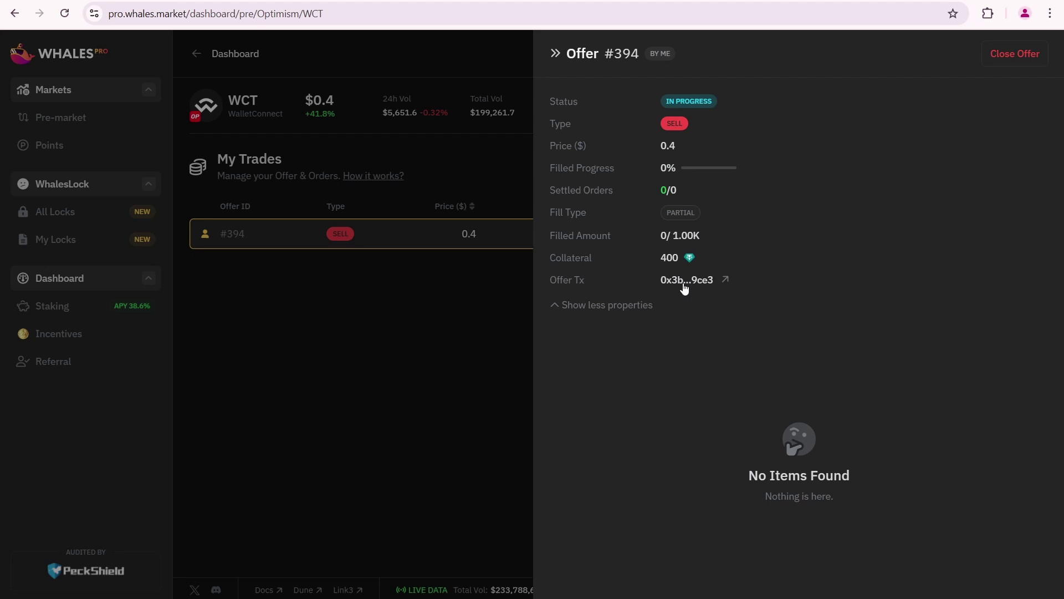
left_click(613, 305)
left_click(500, 373)
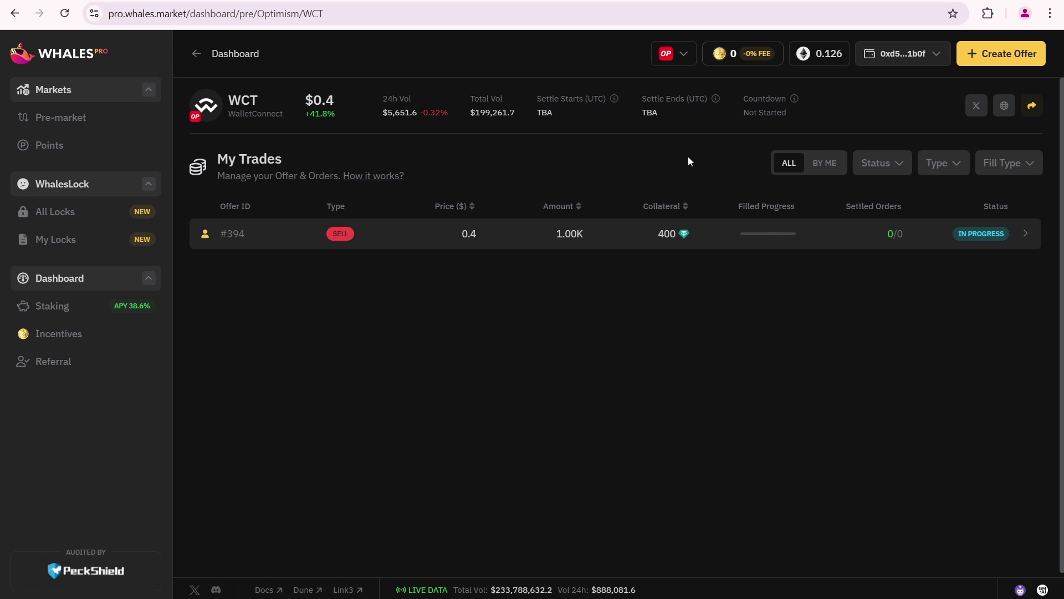
Review the settle start and end times, then reopen offer #394 to see when it can close.
left_click_drag(641, 100, 703, 100)
left_click_drag(536, 97, 598, 100)
left_click(643, 109)
left_click(917, 234)
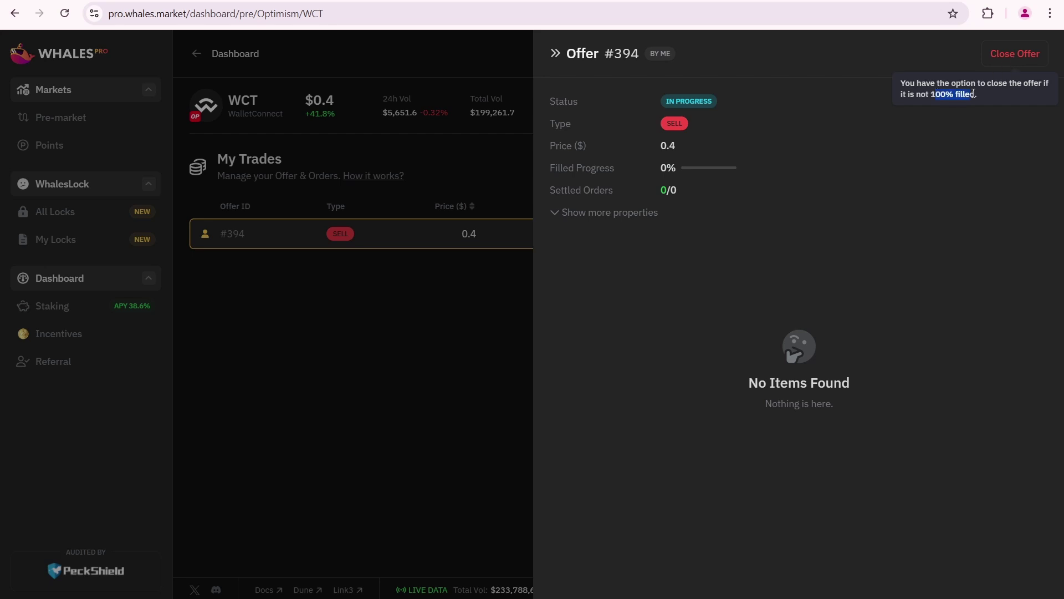
left_click_drag(932, 94, 952, 94)
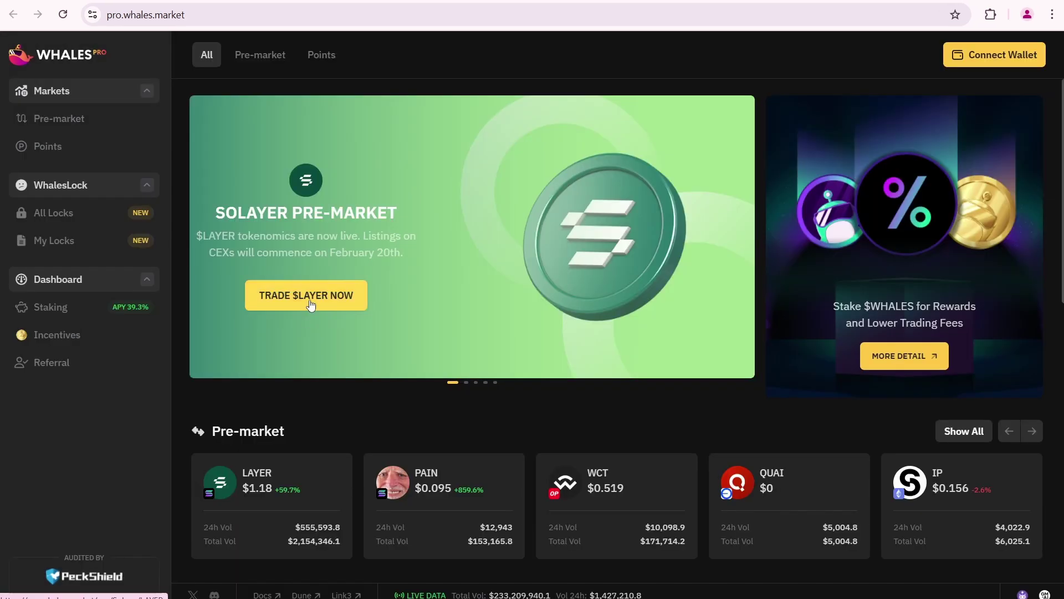
Open the LAYER pre-market order book and connect a Phantom wallet on Solana.
left_click(311, 305)
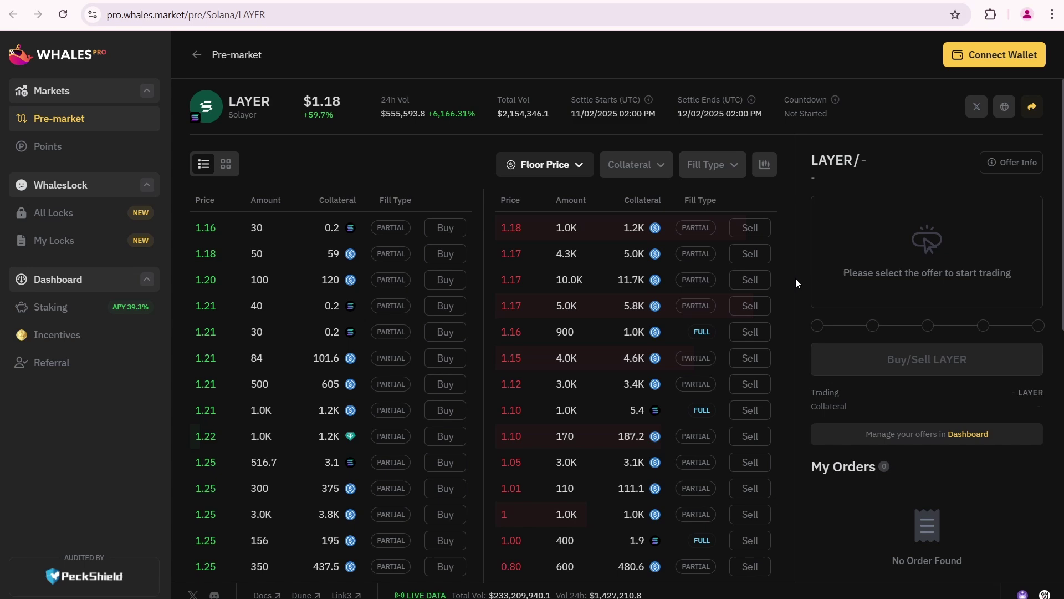
left_click(992, 55)
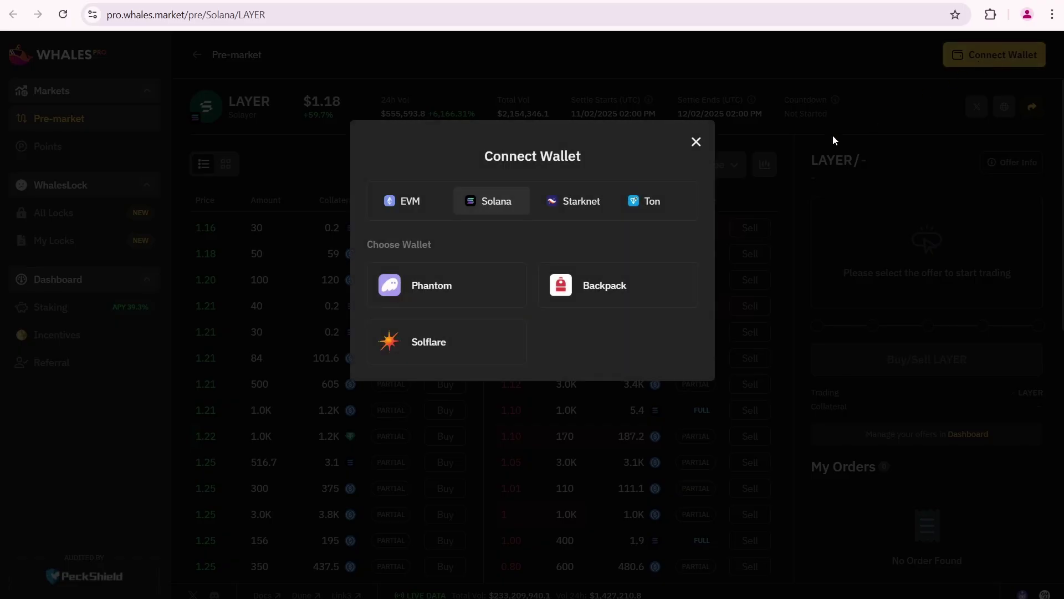
left_click(438, 286)
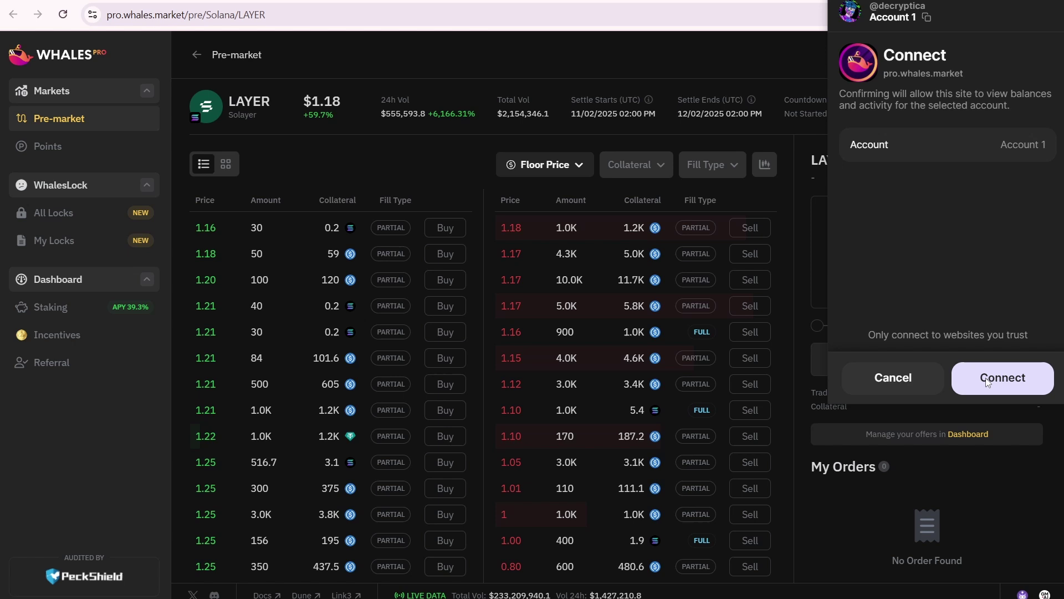
left_click(987, 380)
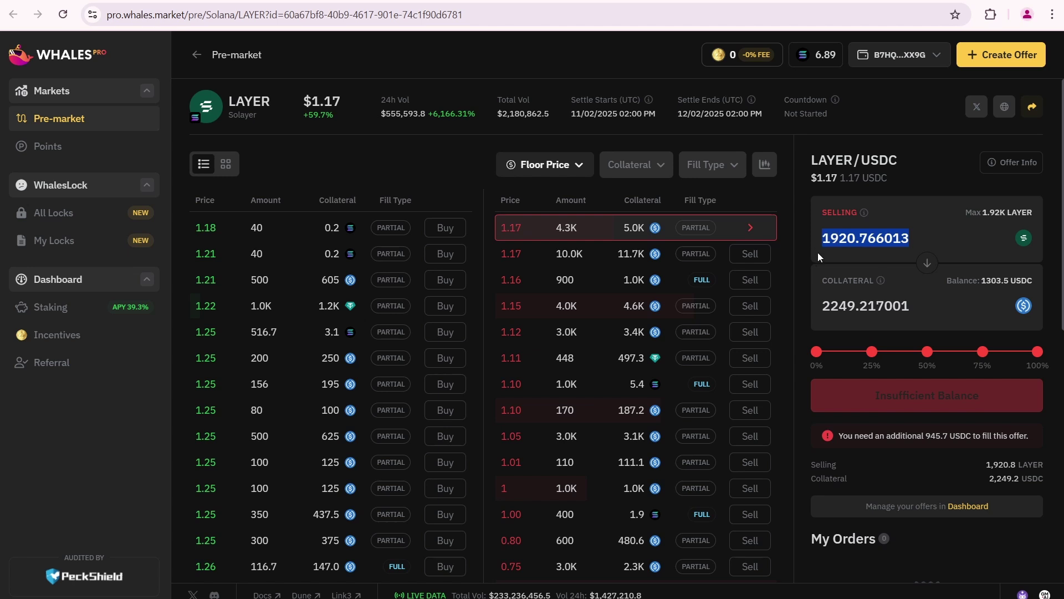
Sell 300 LAYER at 1.17, depositing 351.3 USDC collateral (8.8 fee), approved in Phantom.
type("300")
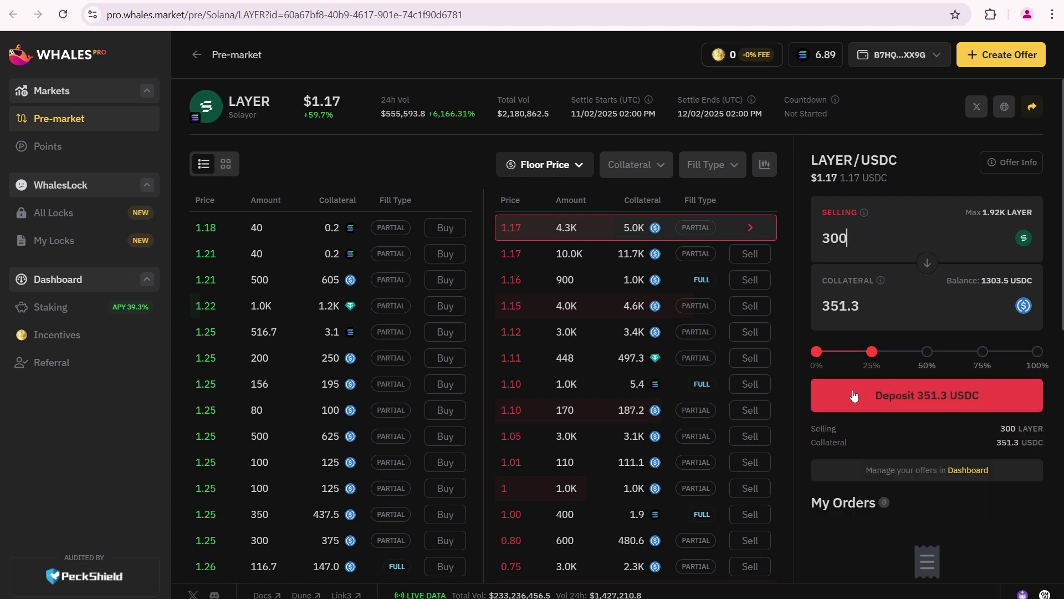
left_click(909, 397)
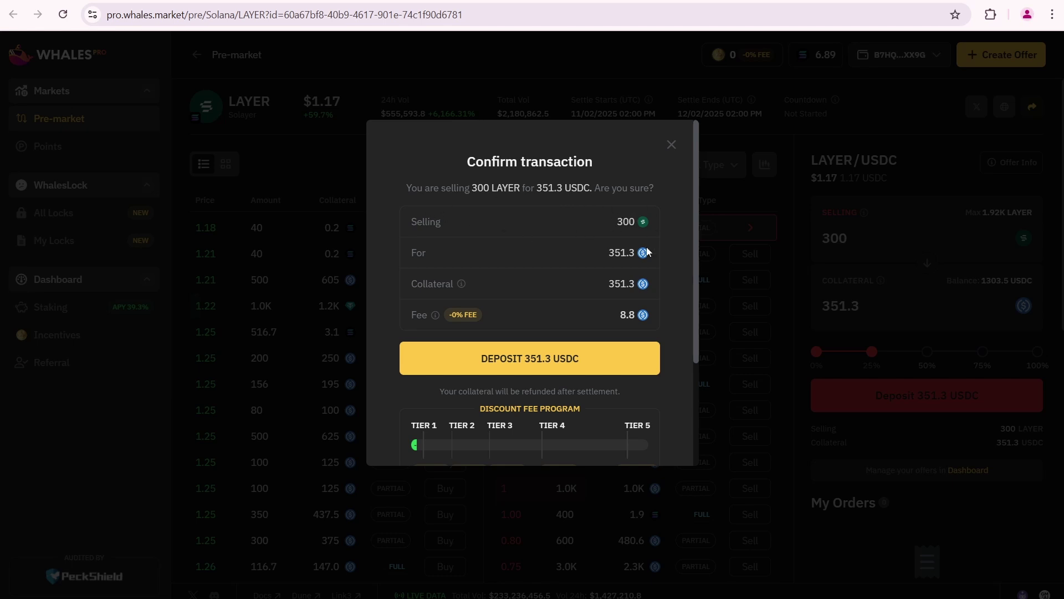
double_click(625, 299)
double_click(618, 315)
left_click(610, 320)
left_click(509, 361)
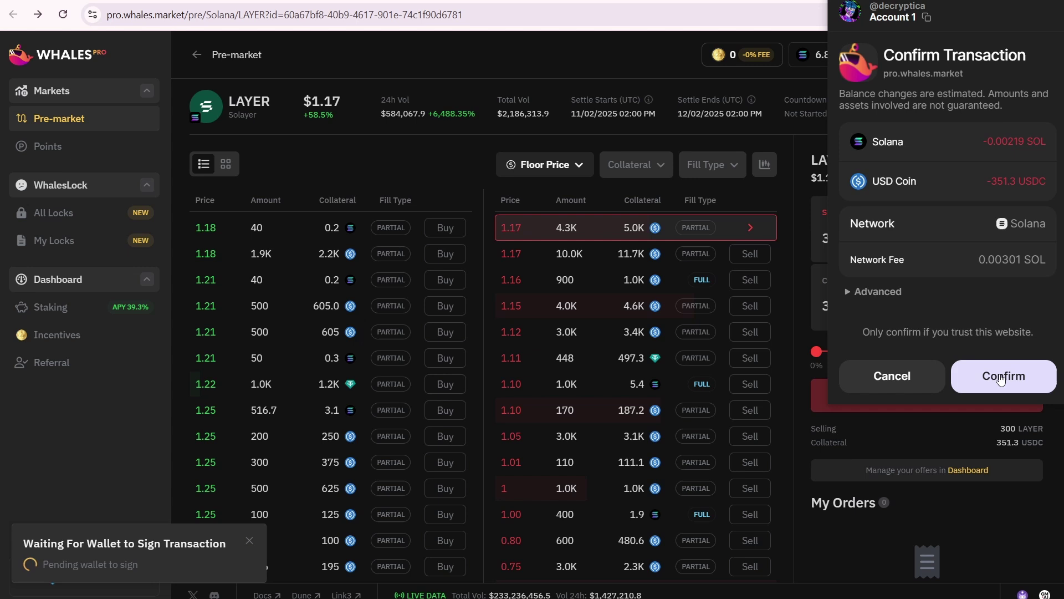
left_click(1001, 378)
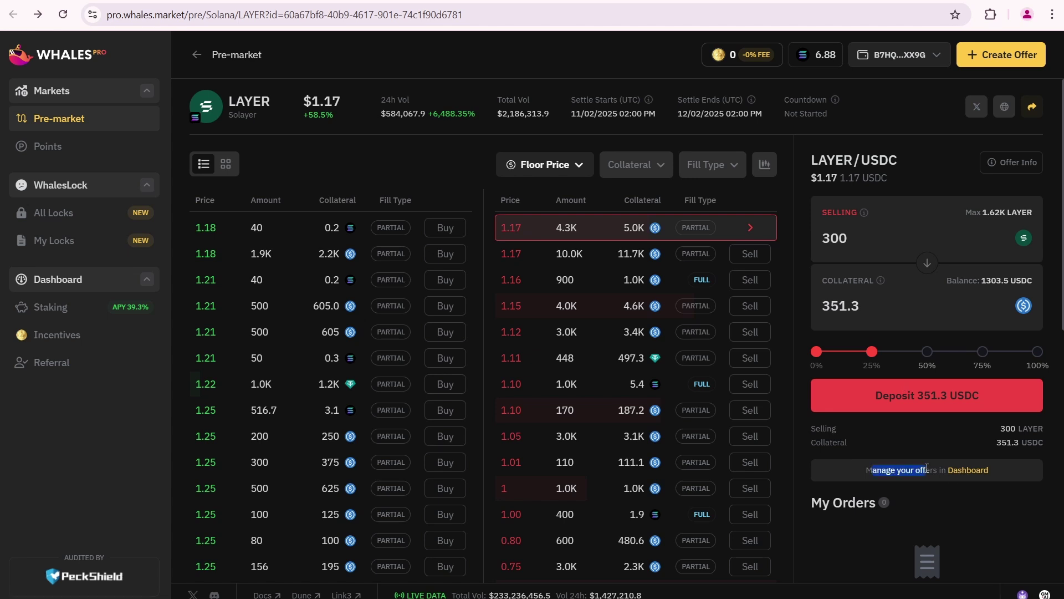
Open the LAYER trades from the dashboard and view offer #703078, 97.5% filled.
left_click(979, 470)
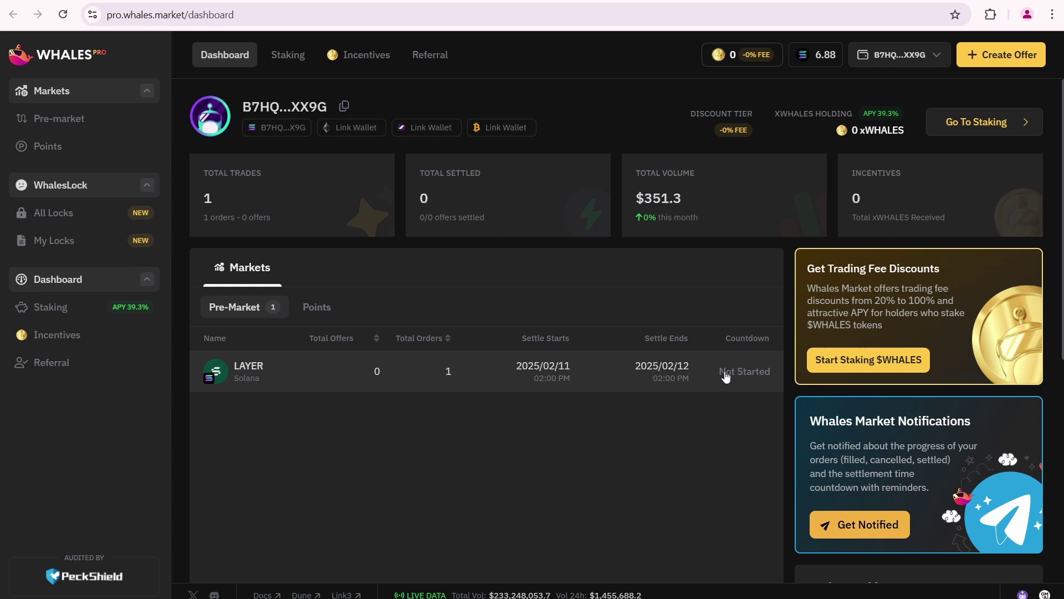
left_click(528, 384)
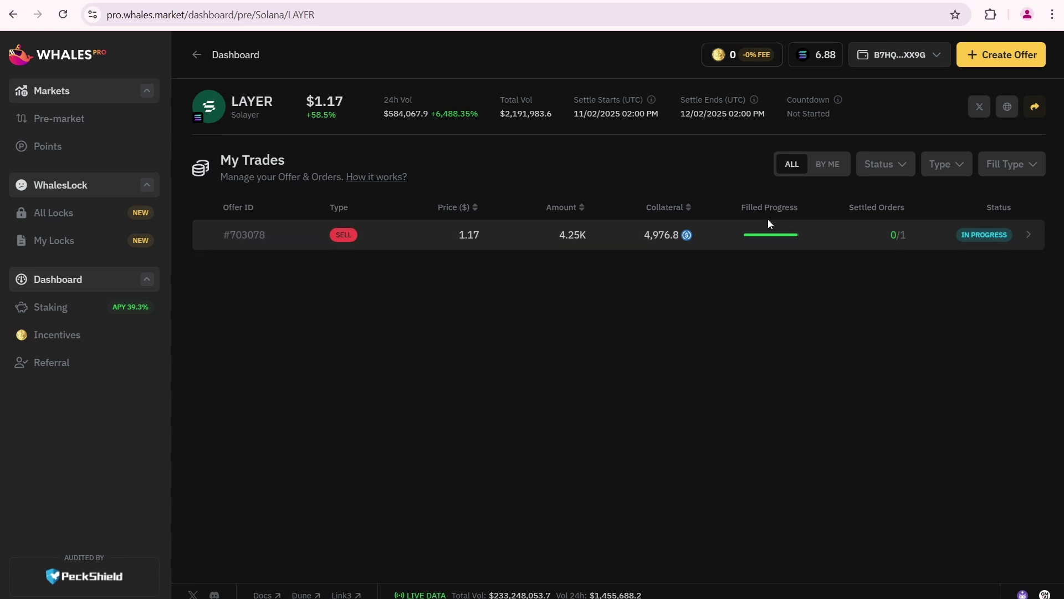
left_click(1024, 238)
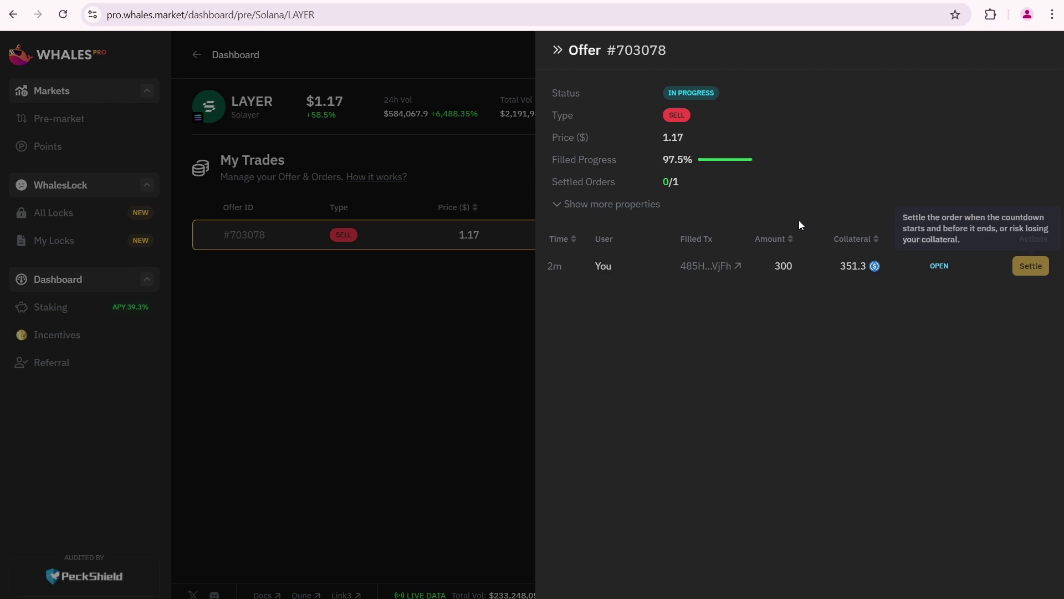
left_click_drag(669, 162, 693, 161)
left_click(673, 154)
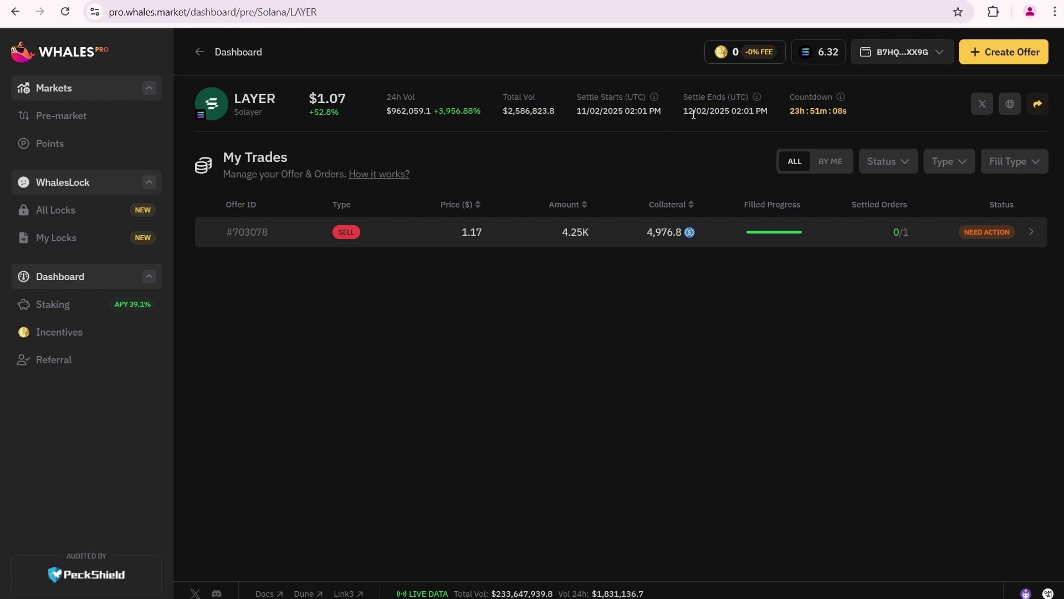
Settle the 300 LAYER order on offer #703078 and approve the transaction in Phantom.
left_click_drag(787, 109, 850, 110)
left_click(987, 234)
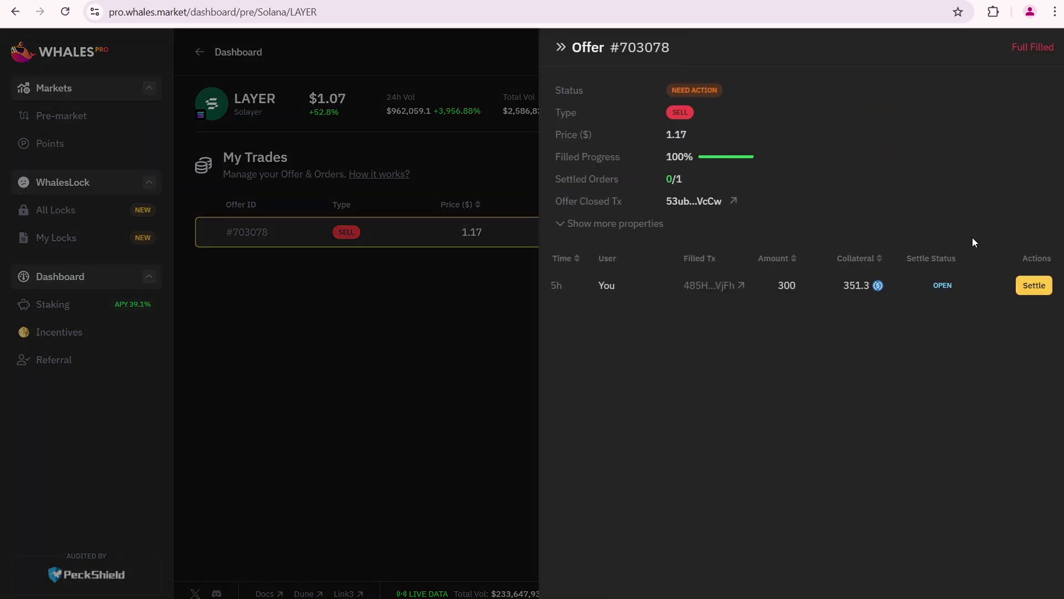
left_click(1033, 286)
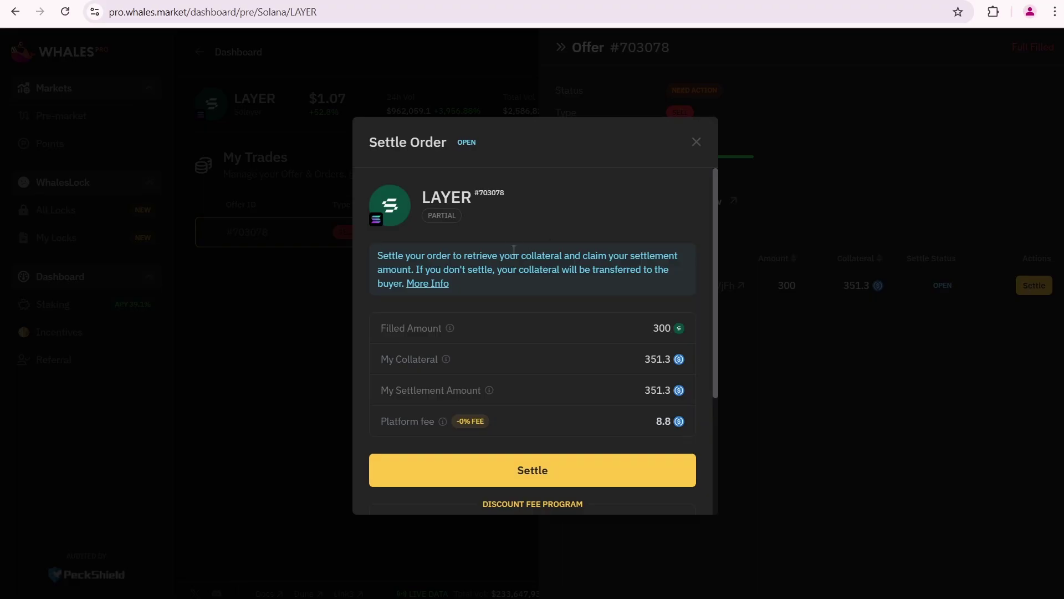
scroll(514, 255, "down", 3)
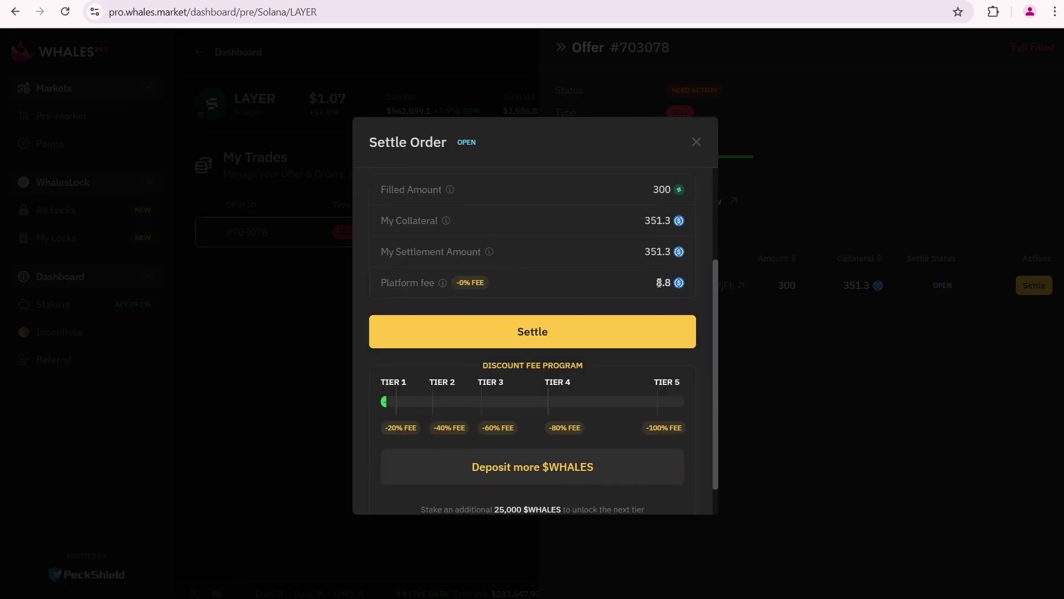
scroll(659, 283, "down", 1)
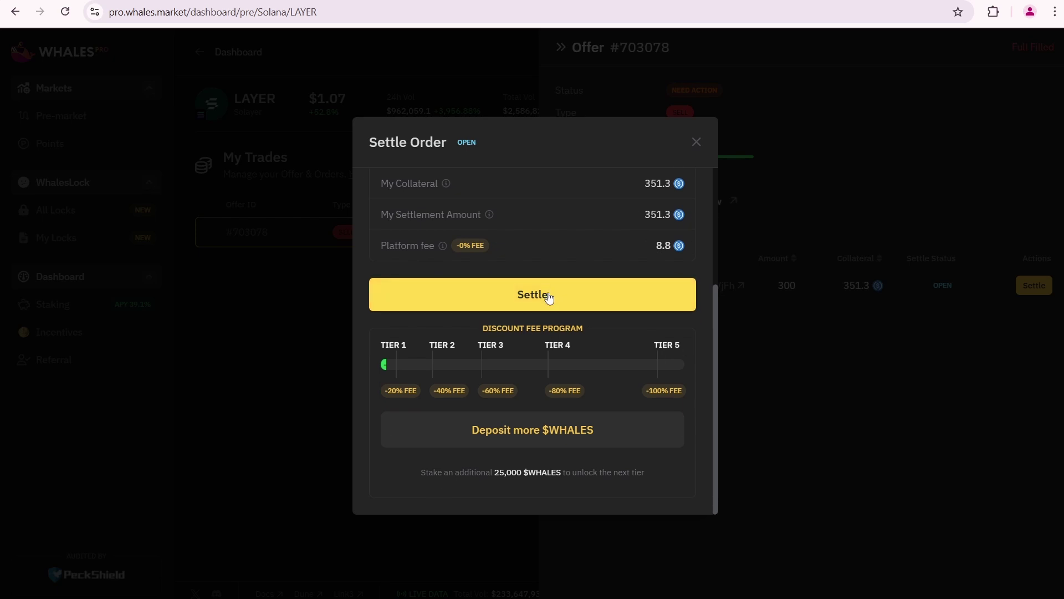
left_click(549, 295)
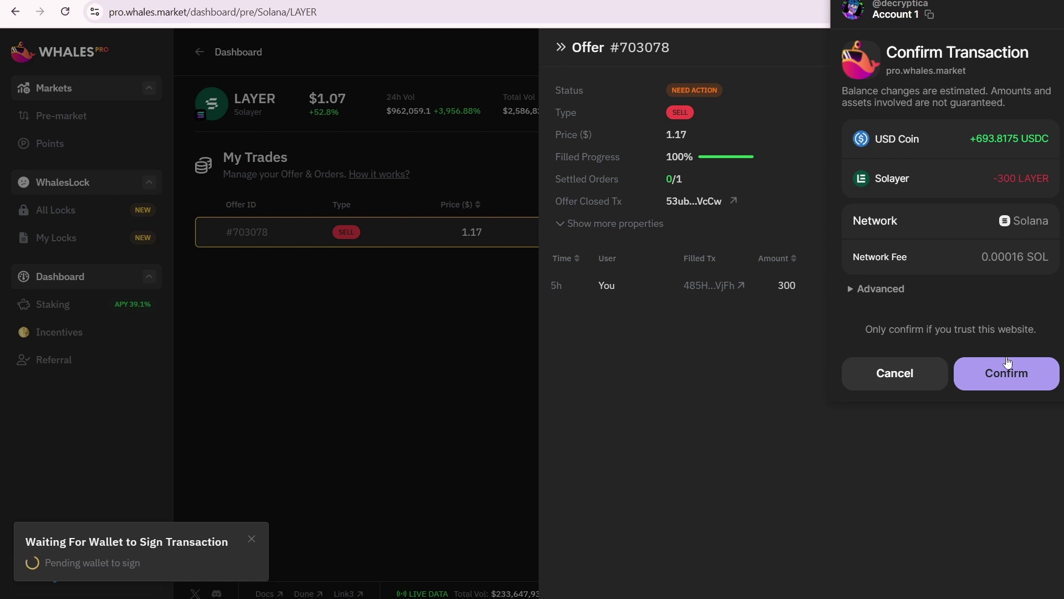
left_click(1006, 375)
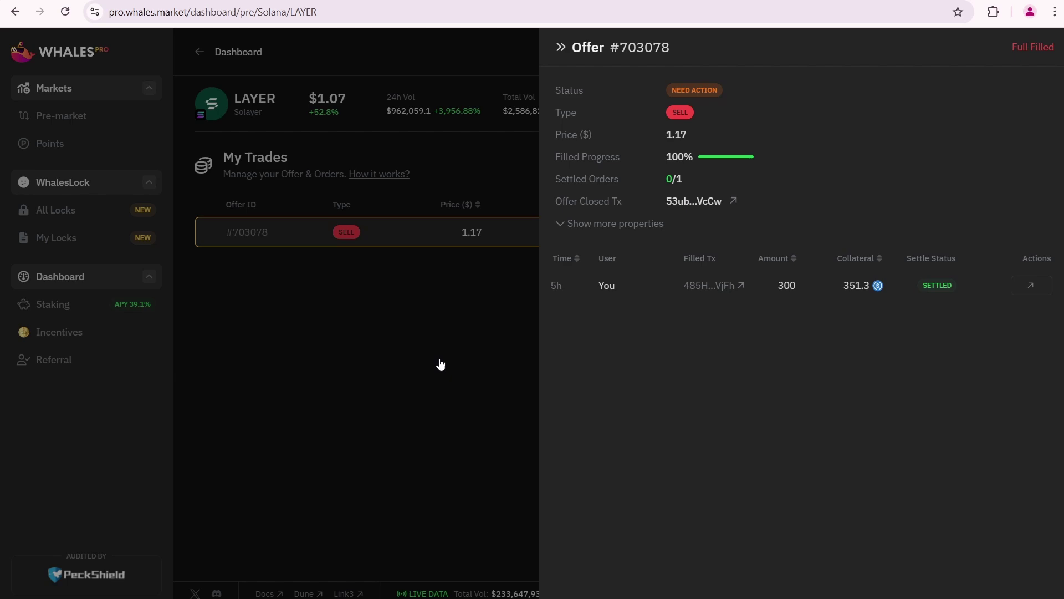
Close offer #703078's details panel and reload the page to refresh its status.
left_click(442, 330)
left_click(65, 11)
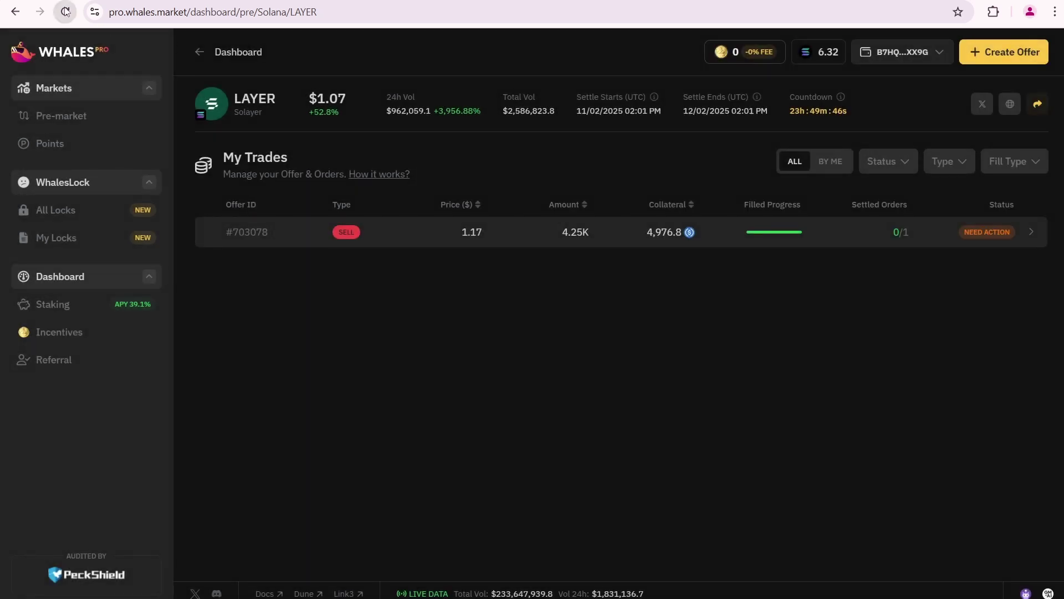